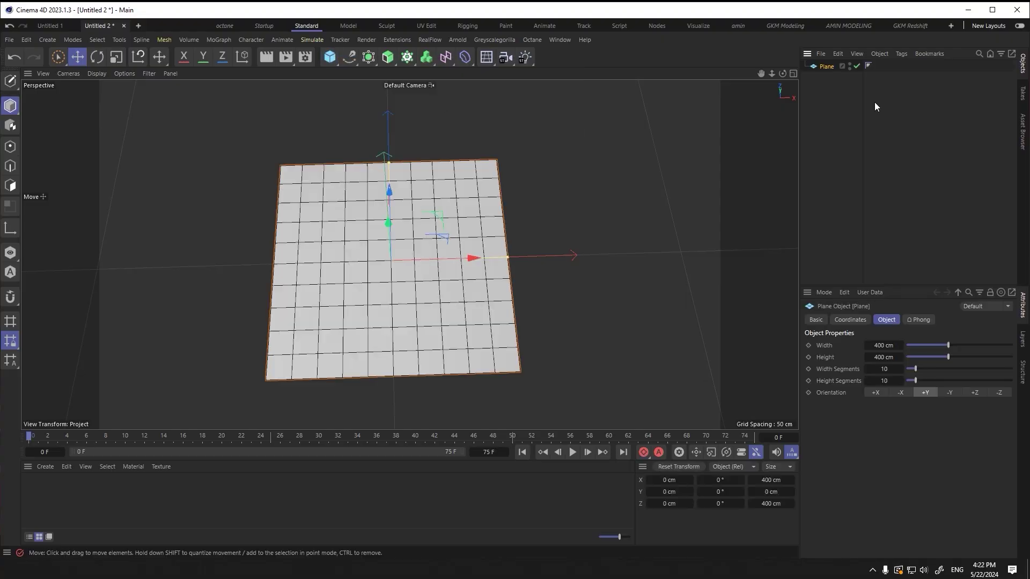
Step: Set the plane's width segments and height segments to 100 each
mouse_move(478, 213)
alt+mouse_down()
mouse_move(480, 191)
mouse_move(477, 203)
alt+mouse_up()
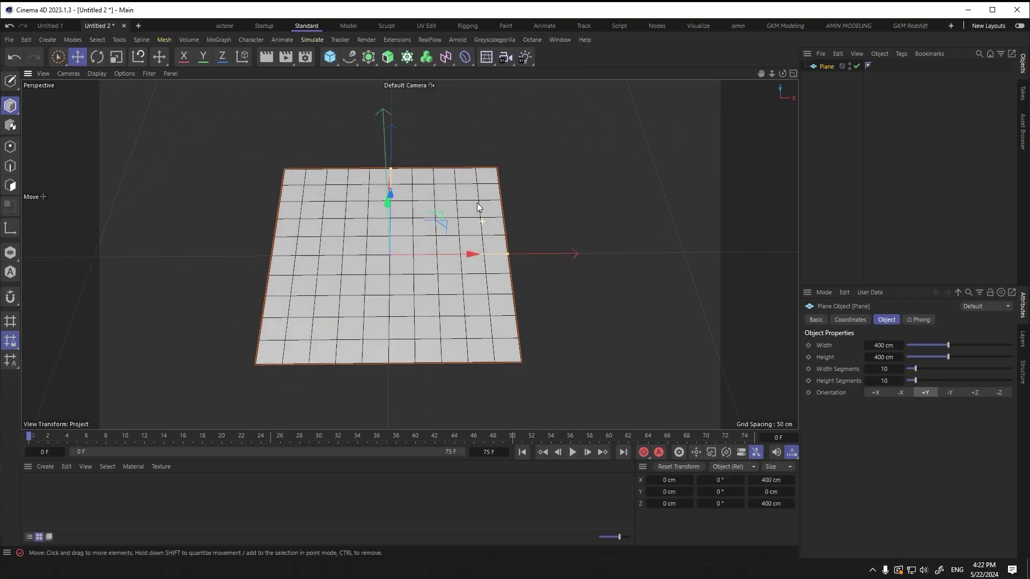
click(876, 381)
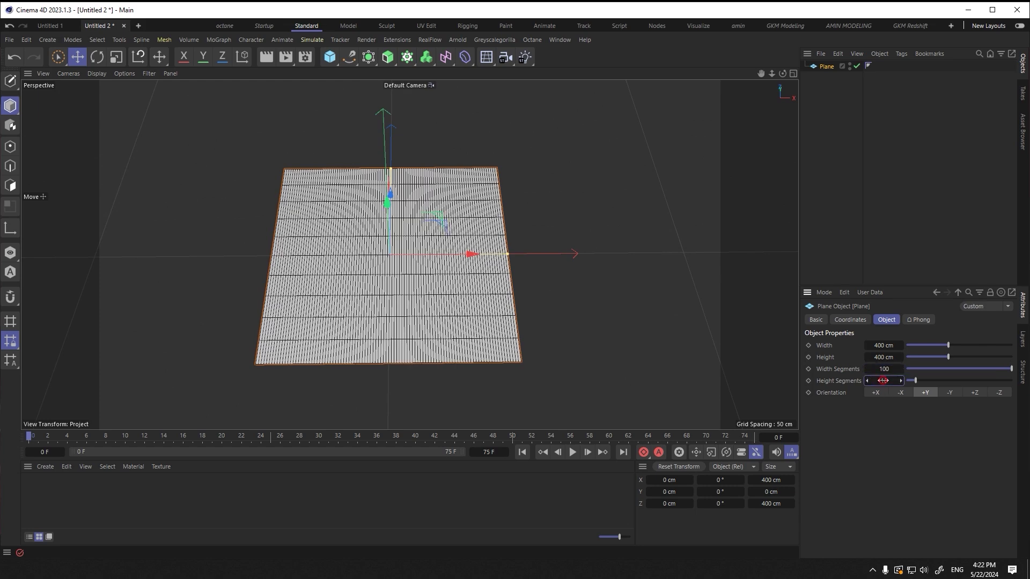
text(100)
key(Return)
Step: Reduce the plane's height to about 312 cm, keeping its width at 400 cm, and deselect it
alt+drag(310, 221, 447, 320)
drag(948, 356, 941, 357)
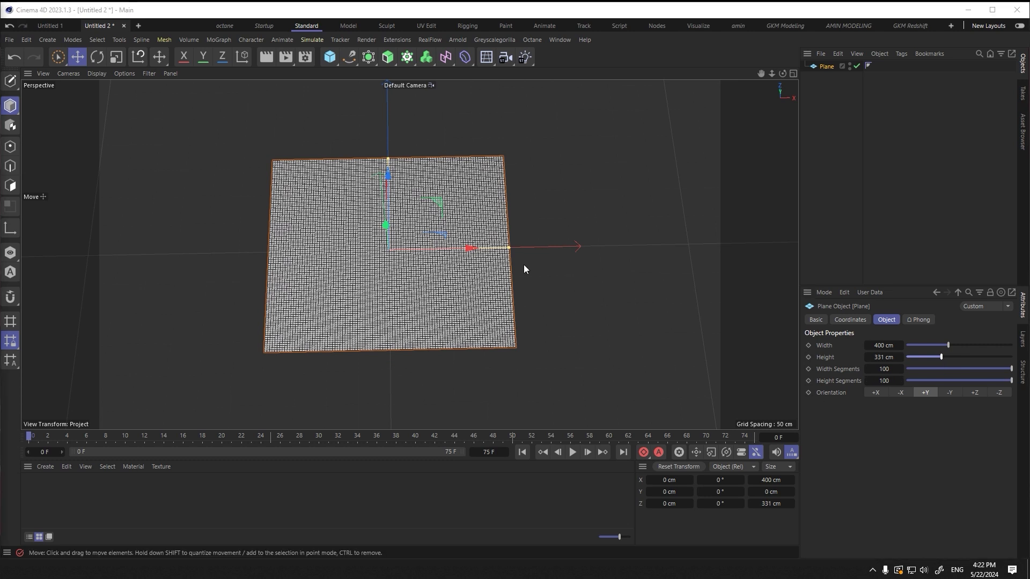
drag(388, 160, 389, 166)
click(892, 241)
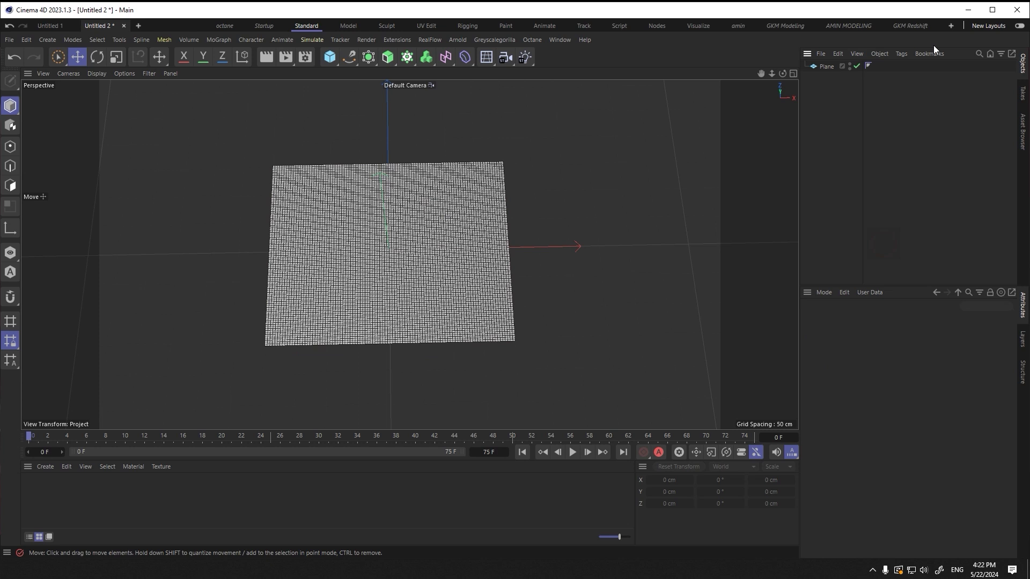
Step: Add a Cloth simulation tag to the plane
right_click(829, 66)
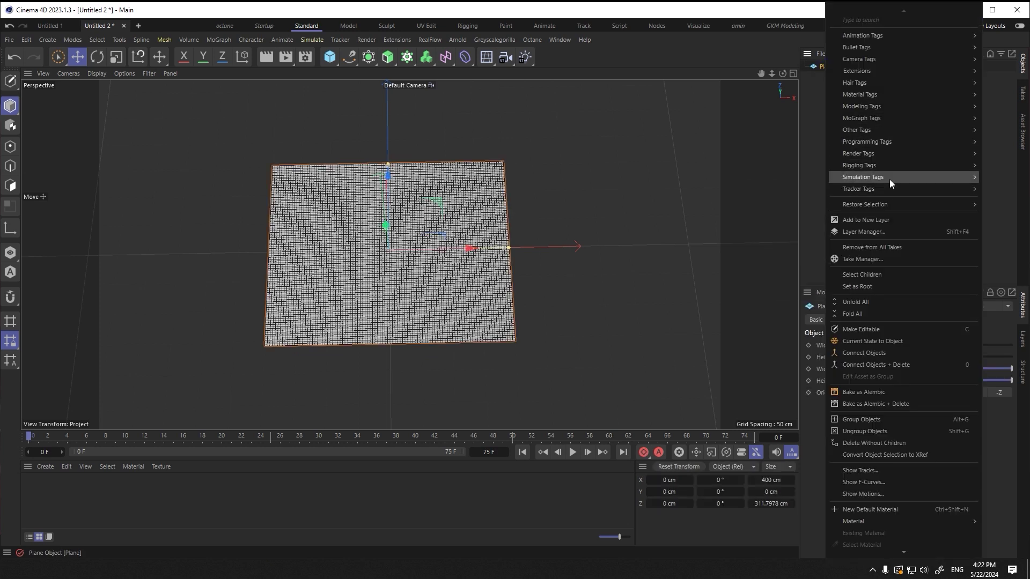
mouse_move(890, 179)
click(815, 179)
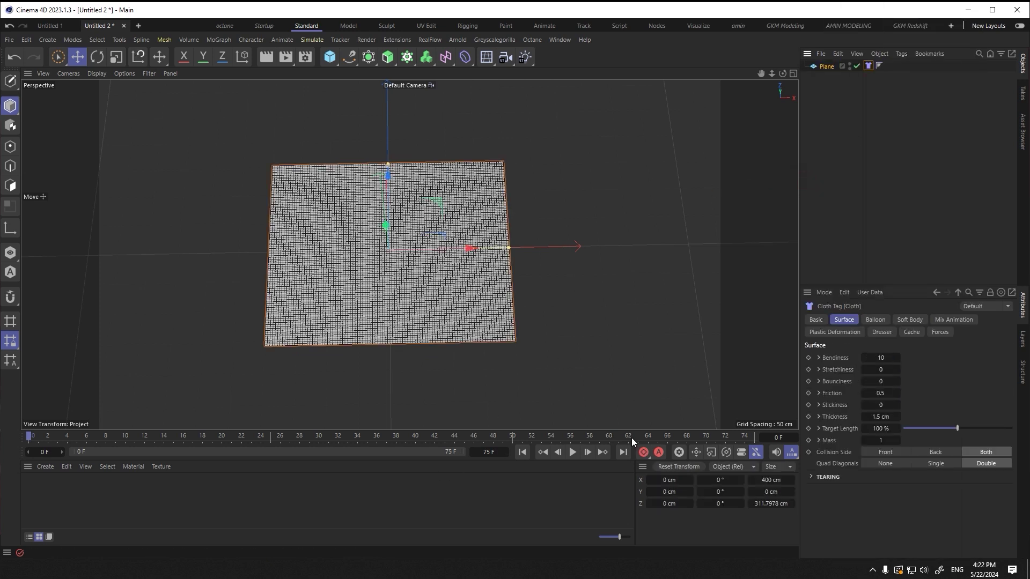
Step: Play the cloth simulation briefly and rewind to the first frame
click(573, 454)
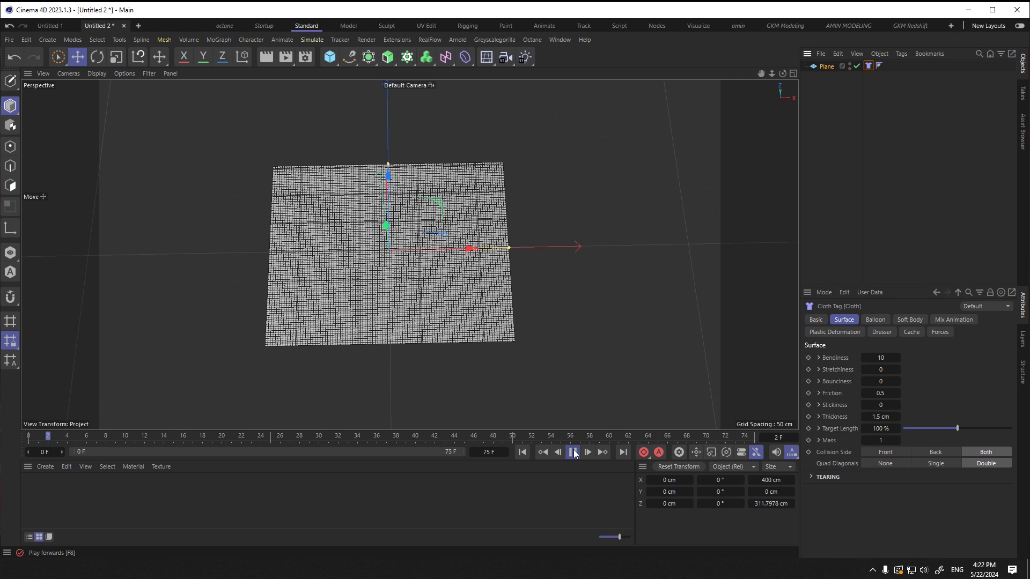
click(574, 453)
click(522, 452)
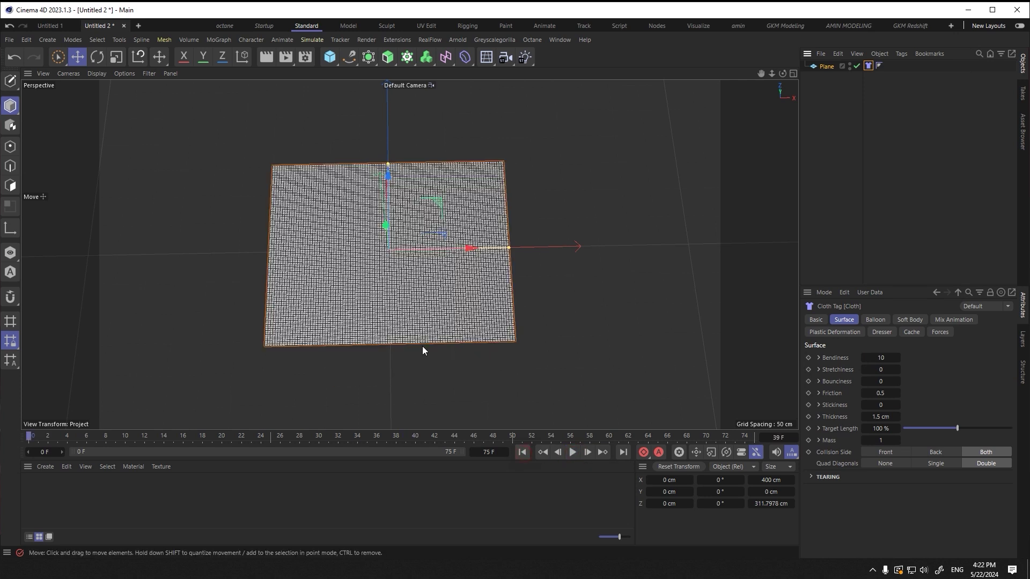
Step: Set the gravity in the project's simulation scene settings to 0 cm and play the simulation to test it
alt+drag(422, 346, 458, 264)
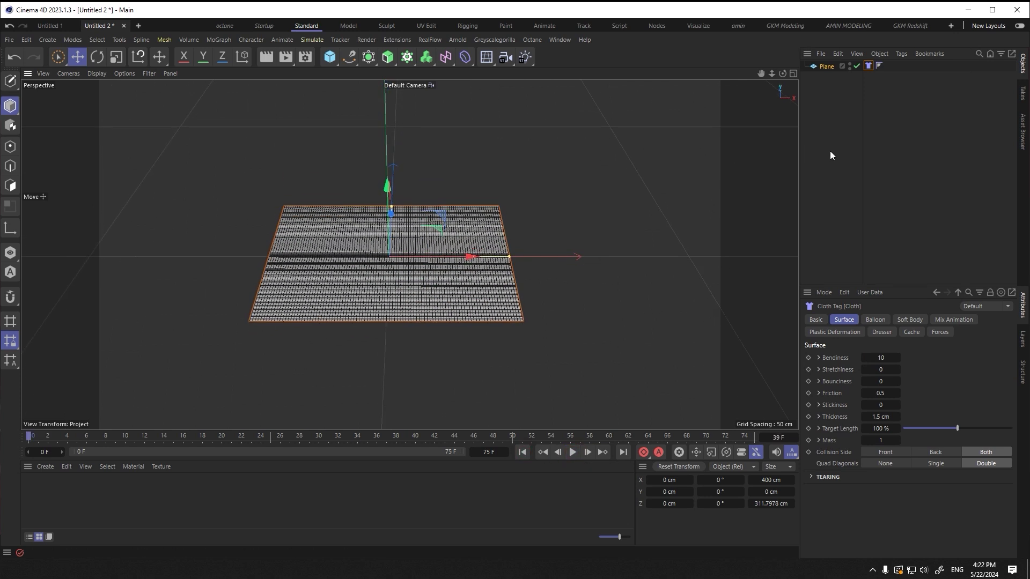
key(ctrl+d)
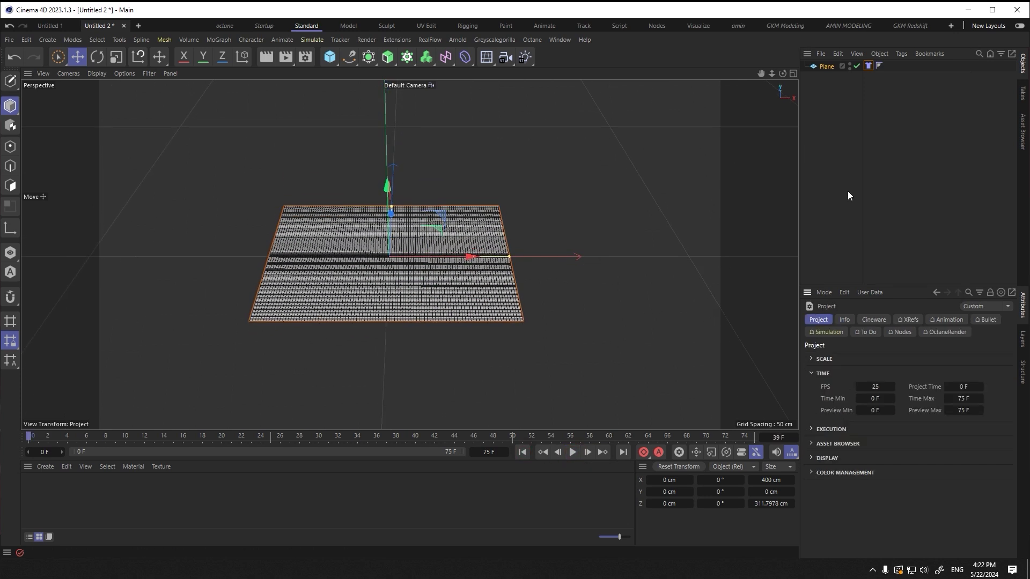
click(818, 332)
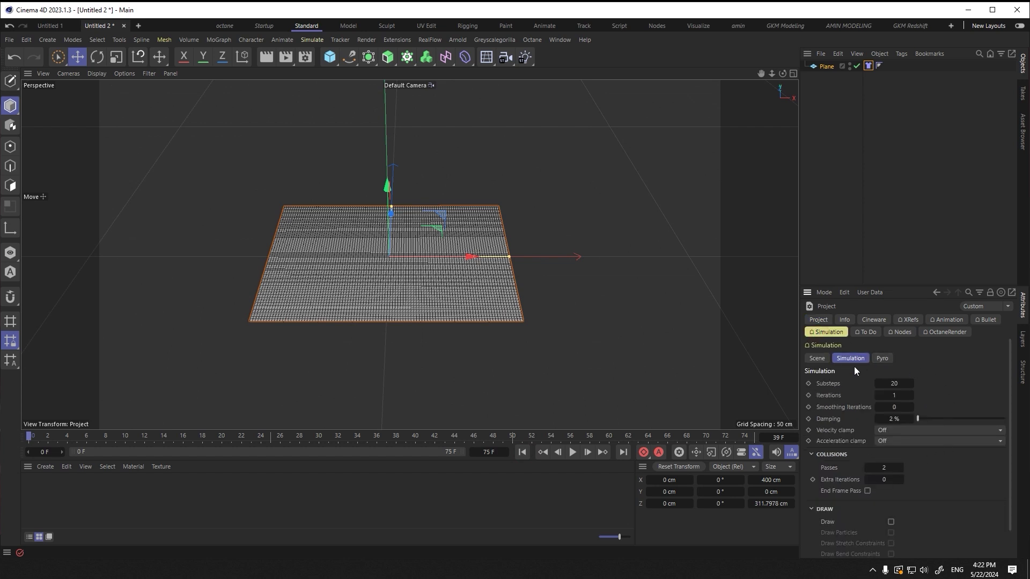
click(819, 358)
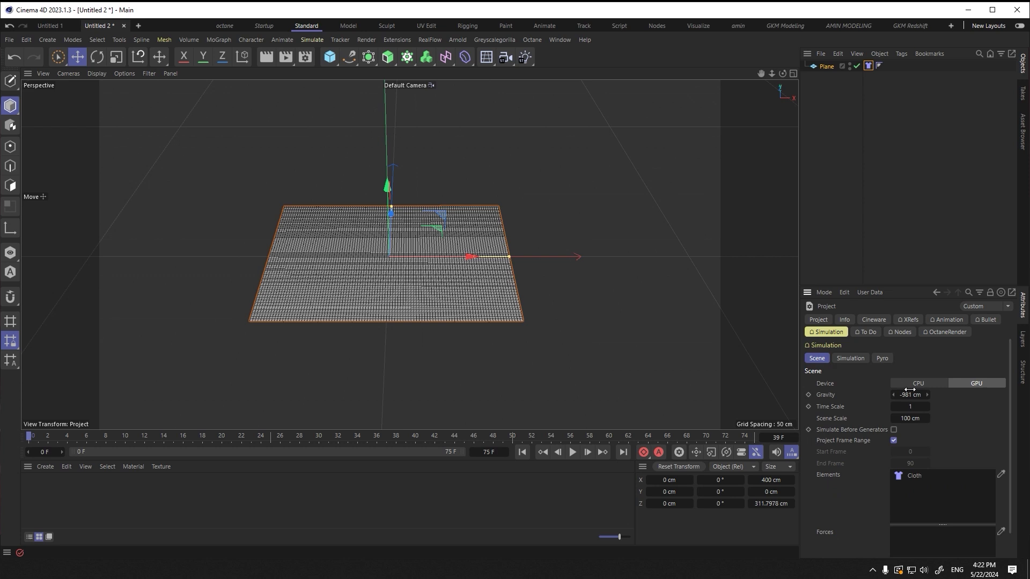
text(0)
key(Return)
click(814, 206)
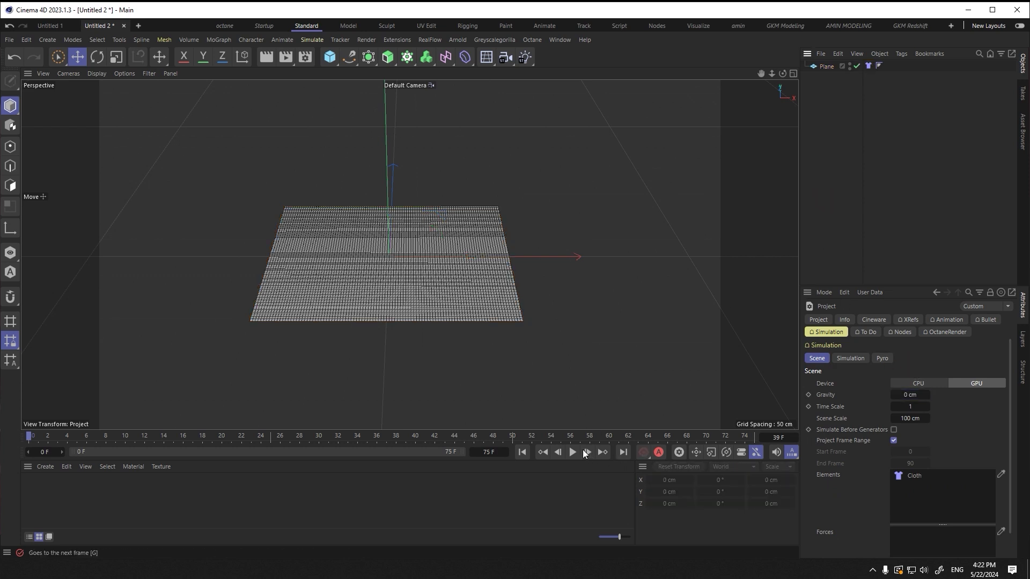
click(578, 453)
Step: Add a Field Force object to the scene from the simulation forces
alt+drag(477, 297, 478, 364)
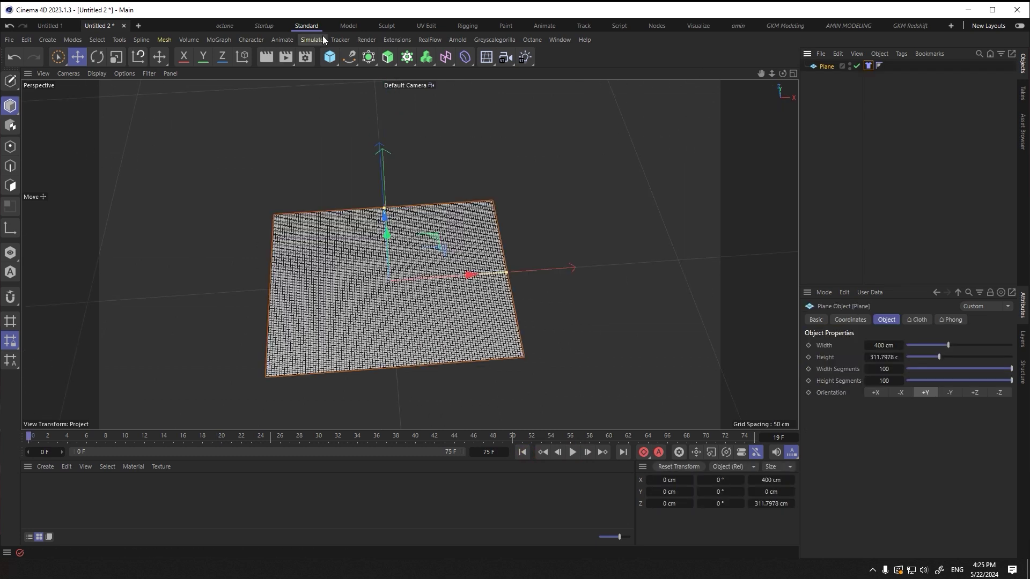
click(317, 44)
mouse_move(333, 61)
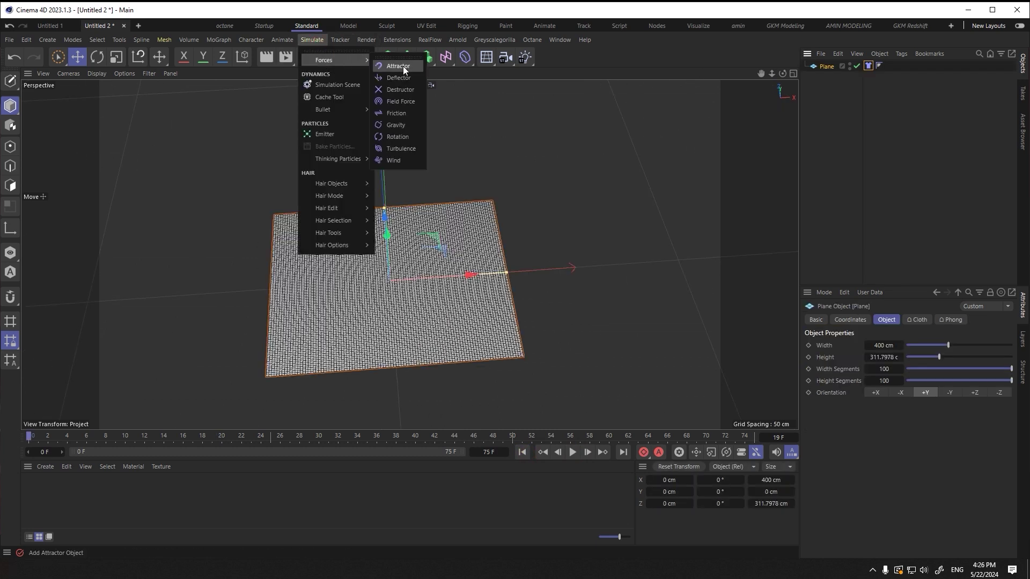
click(406, 107)
Step: Add a circle spline and orient it to the XZ plane so it lies flat with the cloth
alt+drag(472, 314, 561, 369)
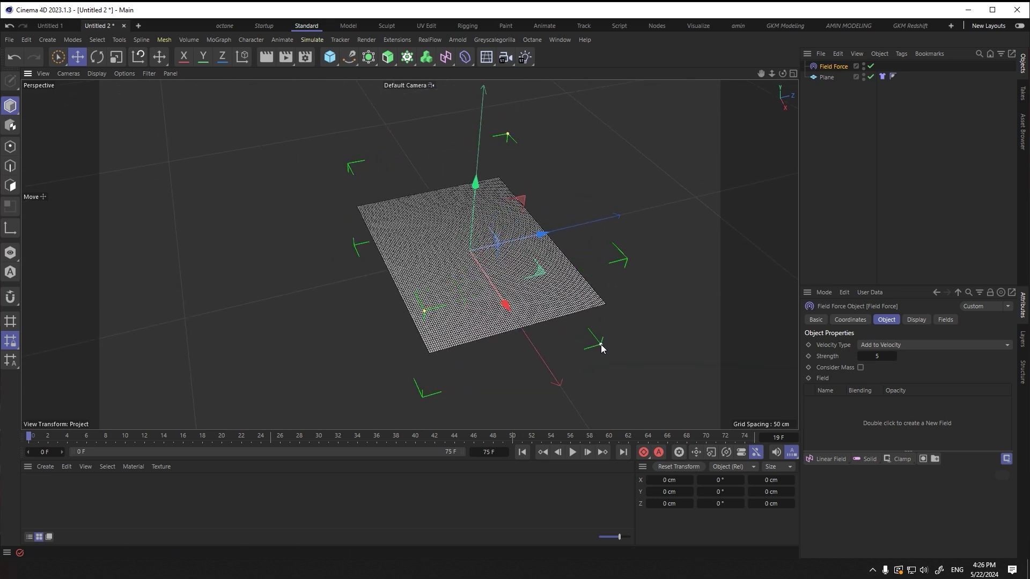
alt+drag(531, 327, 416, 340)
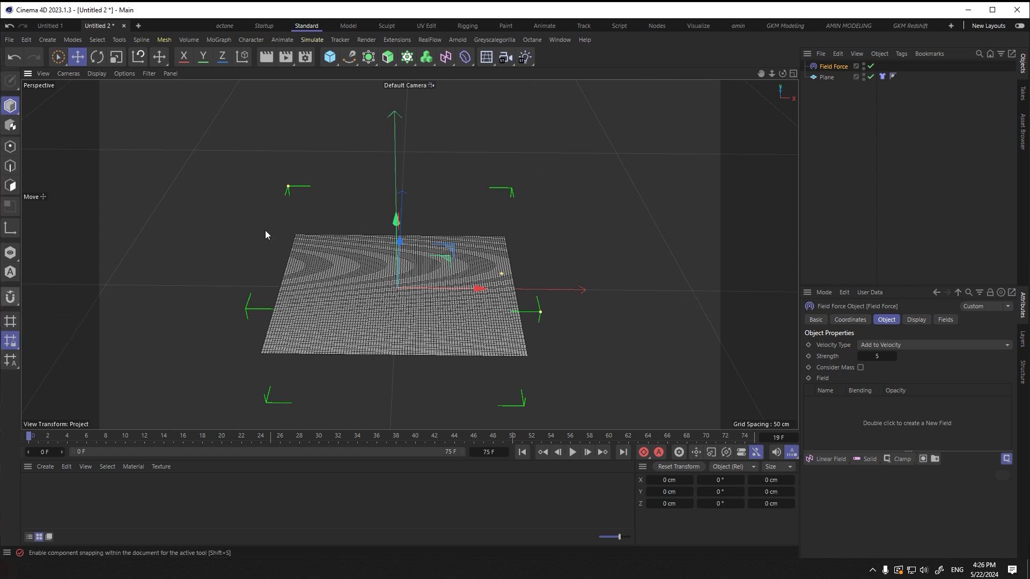
click(354, 67)
click(456, 102)
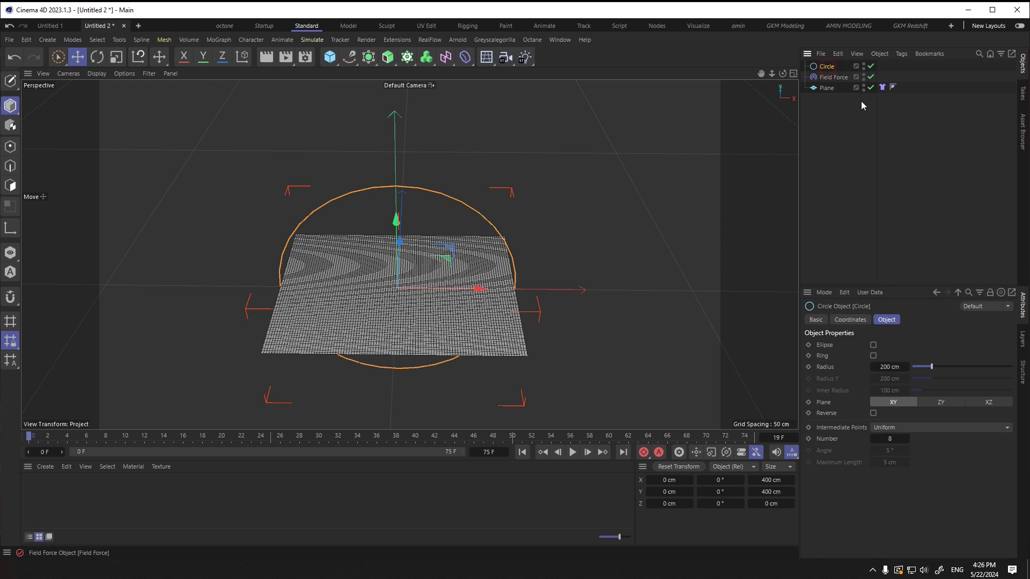
click(988, 402)
alt+drag(474, 355, 477, 398)
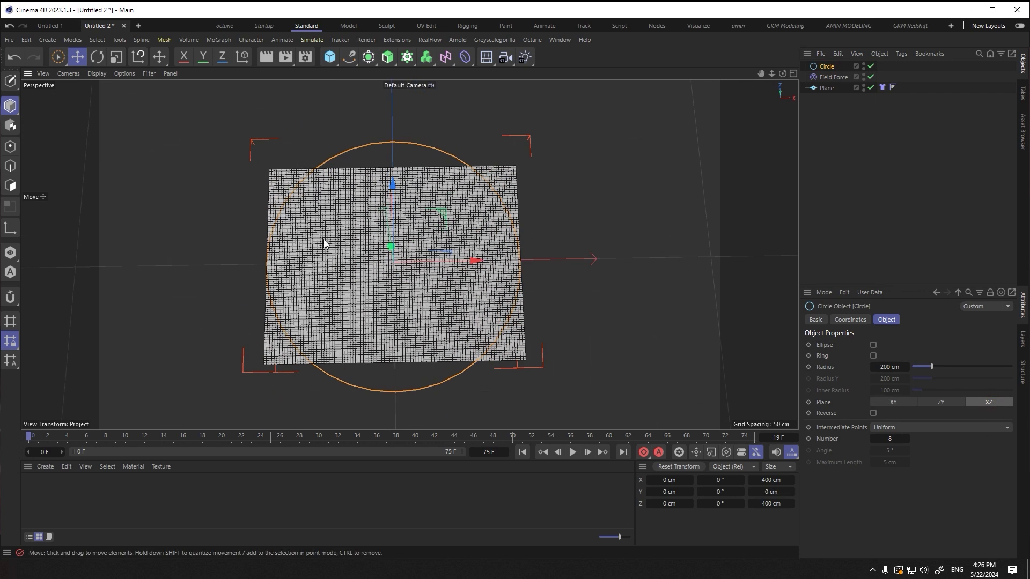
Step: Scale the circle spline down to a small ring around the centre of the plane
click(125, 58)
drag(600, 237, 346, 287)
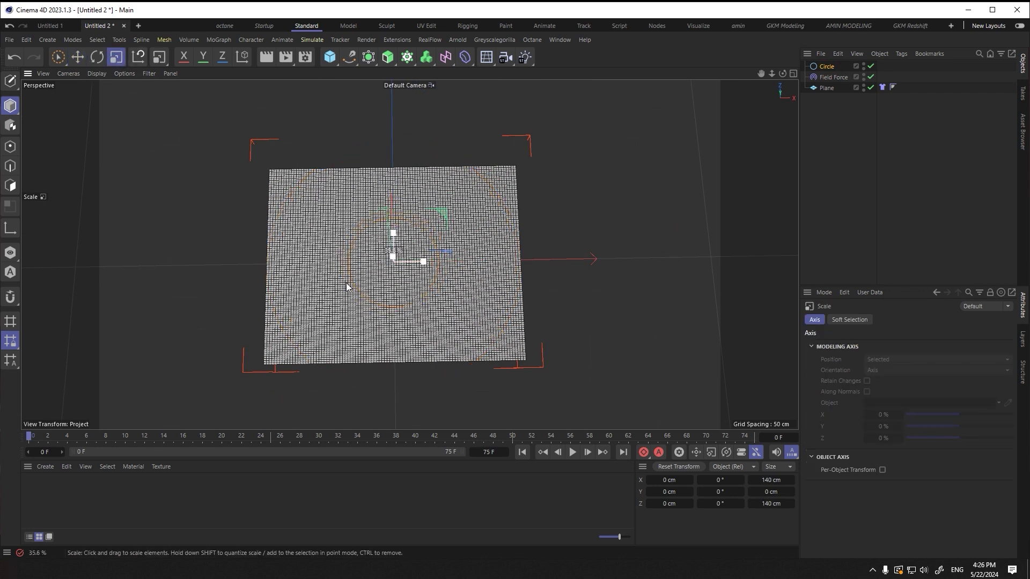
drag(257, 302, 258, 302)
Step: Set the Field Force's velocity type to Set Absolute Velocity and add the circle spline to its field list
alt+drag(476, 322, 488, 247)
click(833, 77)
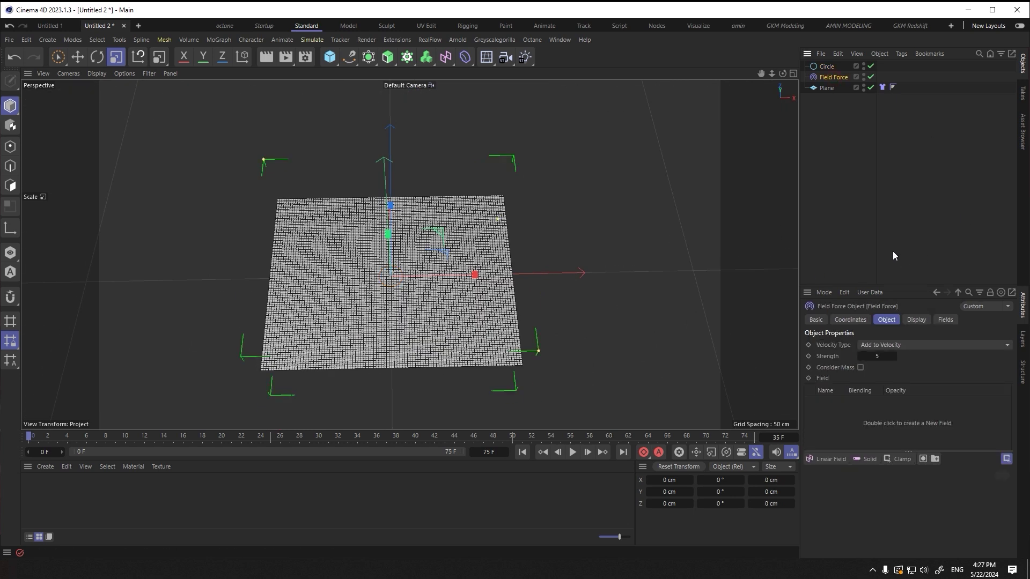
click(901, 346)
click(914, 370)
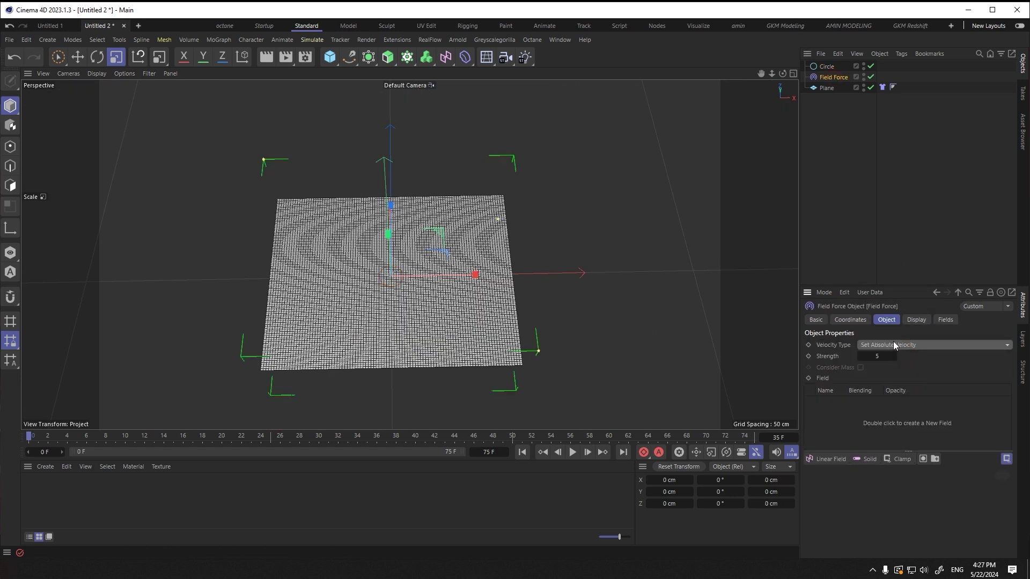
drag(811, 78, 828, 72)
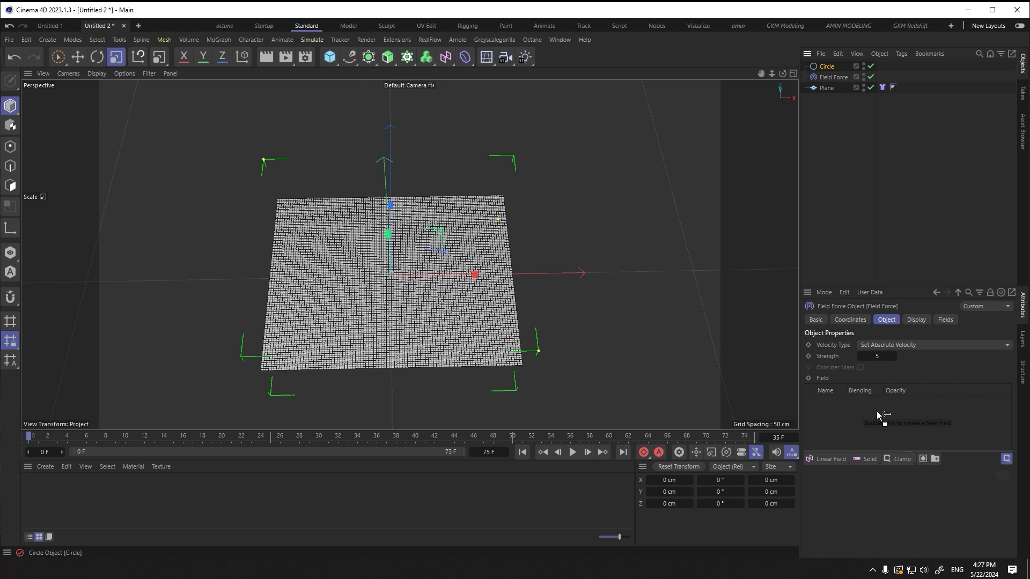
drag(874, 421, 874, 421)
Step: Set the Field Force's strength to 100, play the simulation to check the cloth's swirl, and rewind
alt+drag(447, 302, 441, 239)
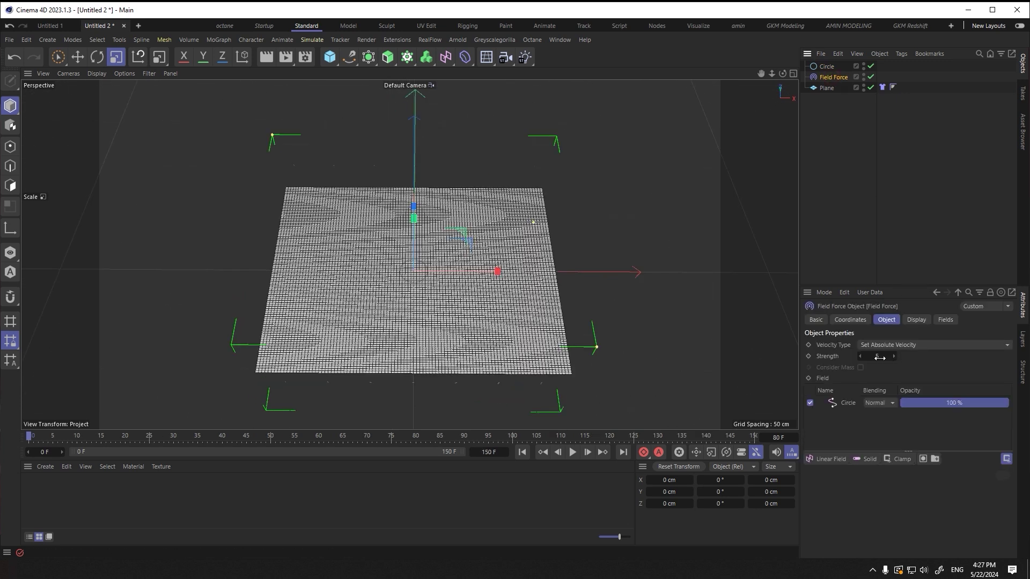
text(100)
key(Return)
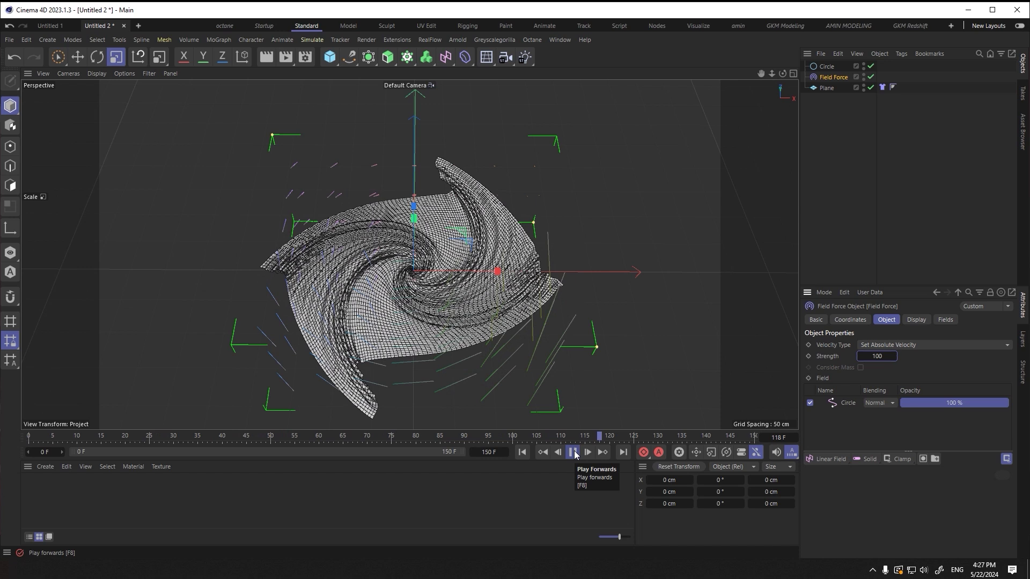
click(573, 452)
click(522, 452)
Step: Lower the Field Force's display line density to 1% and turn off its display box
click(917, 320)
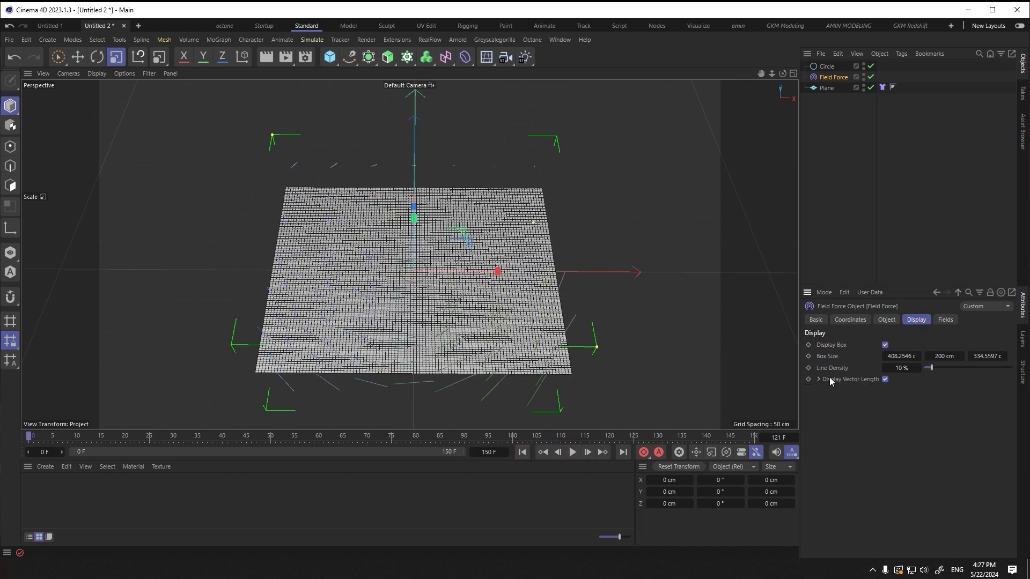
drag(932, 366, 914, 367)
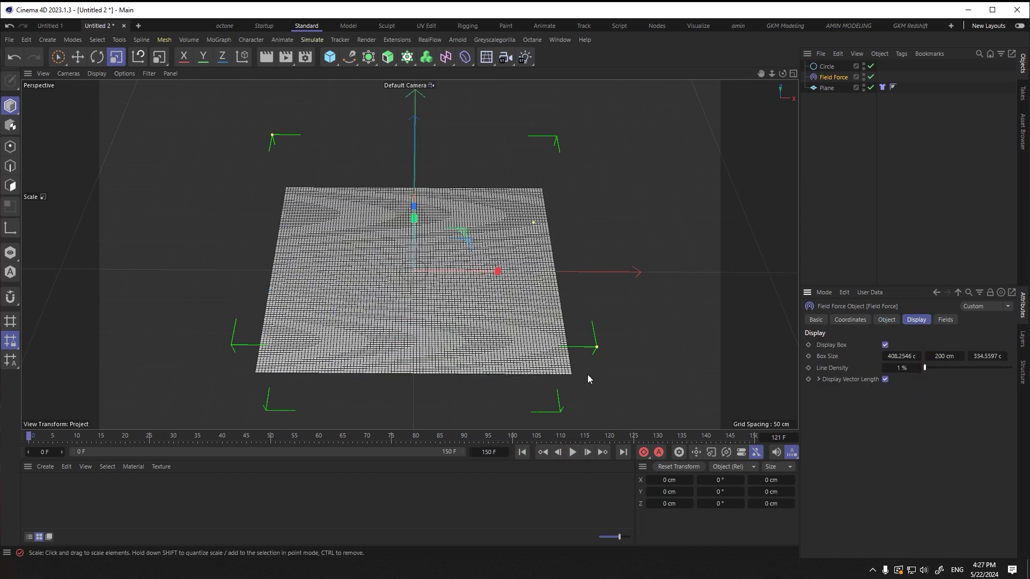
click(885, 345)
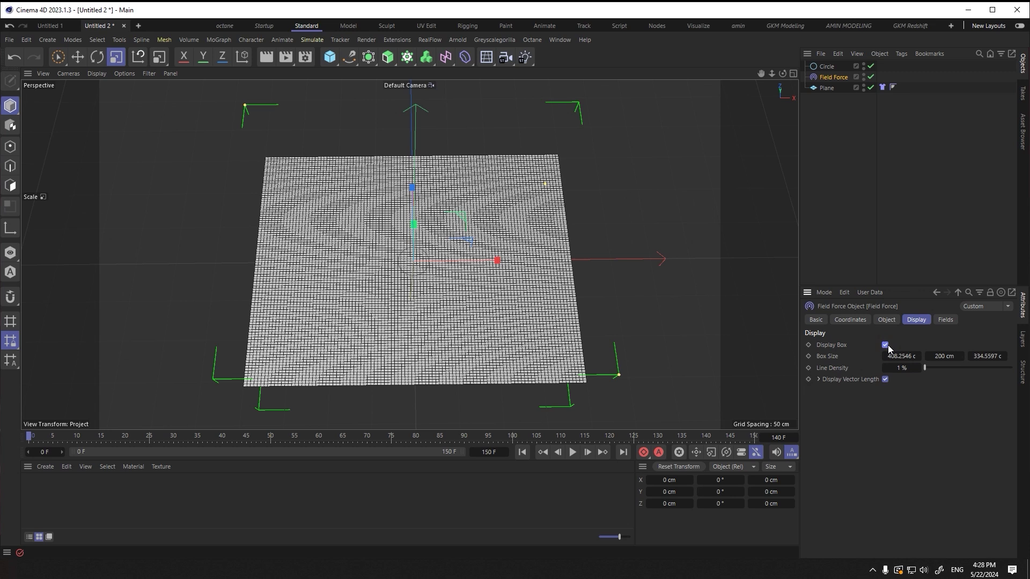
click(885, 345)
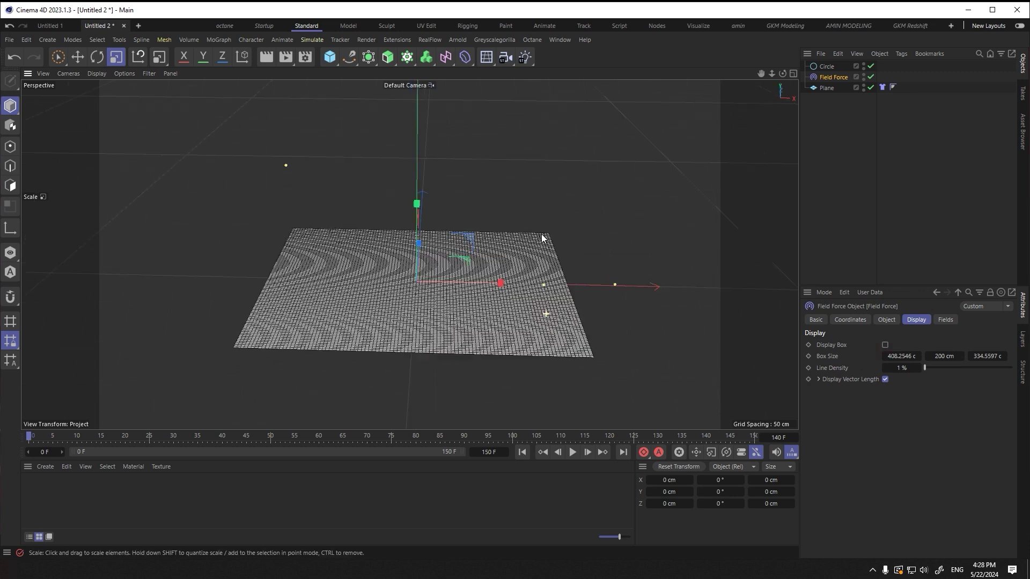
Step: Add a Vertex Map tag to the plane and activate the Move tool
right_click(826, 88)
mouse_move(911, 130)
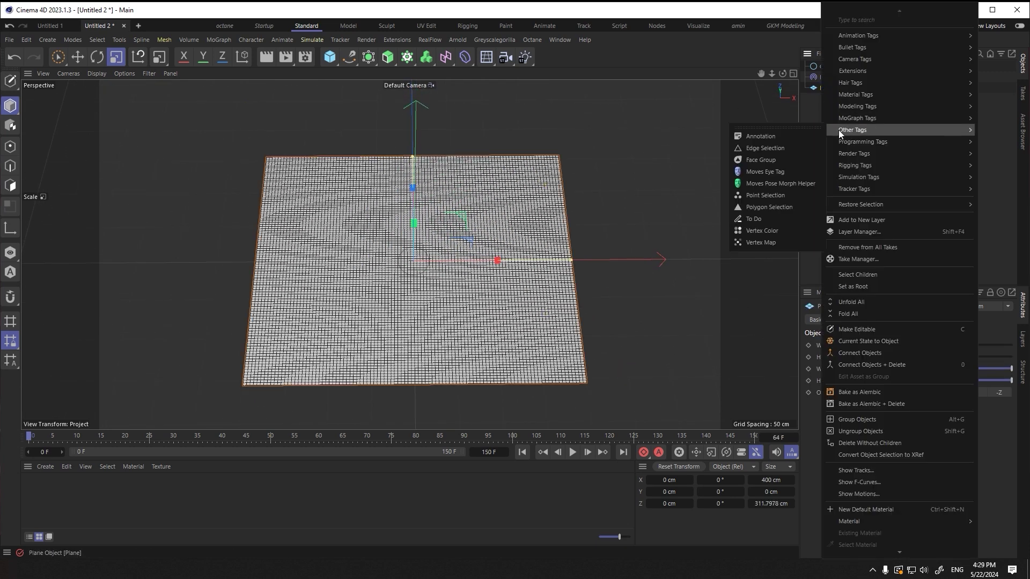
click(778, 243)
click(75, 58)
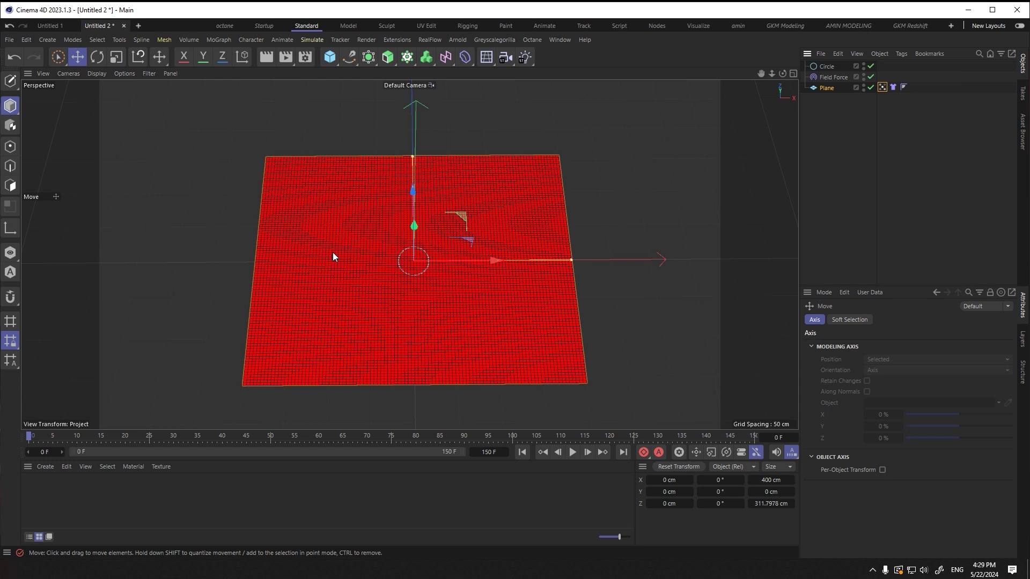
Step: Add a Box Field to the plane's Vertex Map tag
click(883, 88)
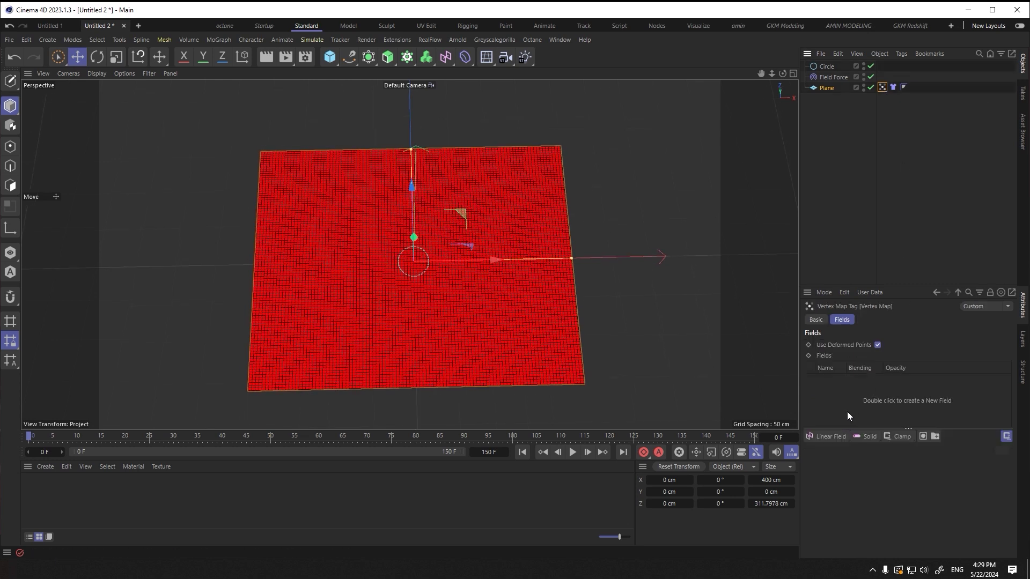
click(825, 444)
click(831, 448)
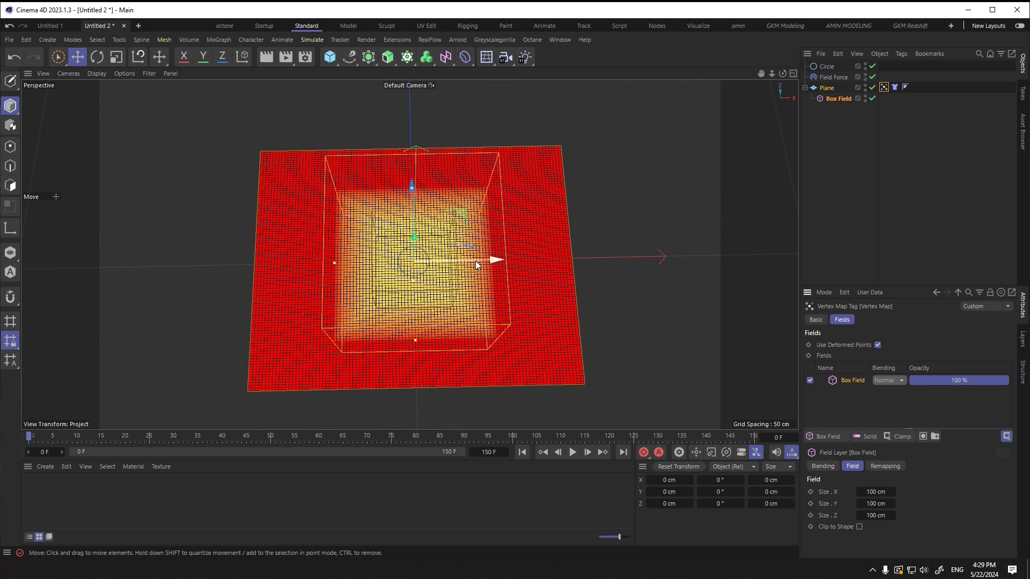
Step: Stretch the Box Field to about 190 cm in X and 147 cm in Z, and extend its inner falloff boundary almost to its edges
drag(490, 261, 565, 262)
drag(416, 195, 413, 155)
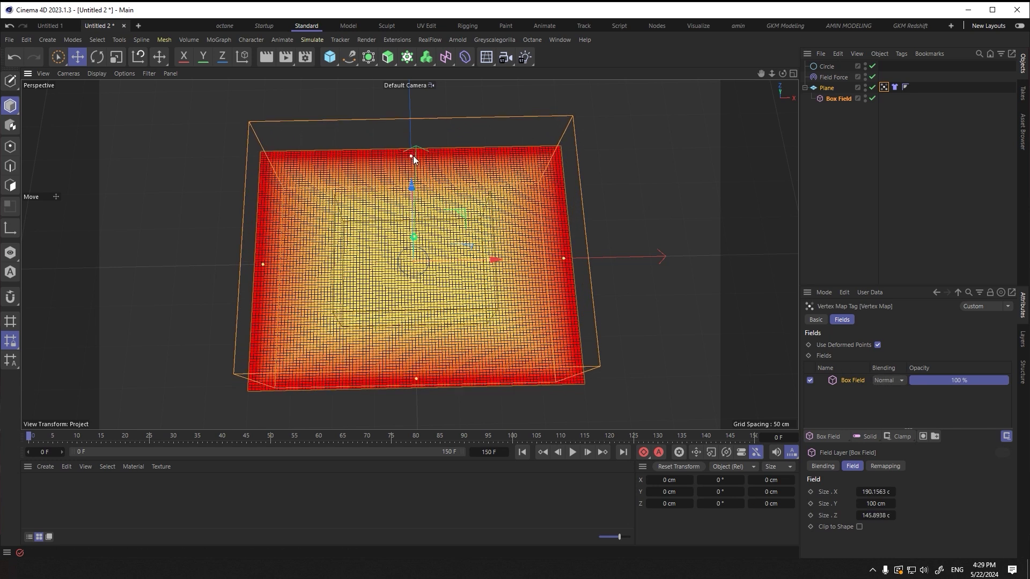
drag(487, 261, 562, 260)
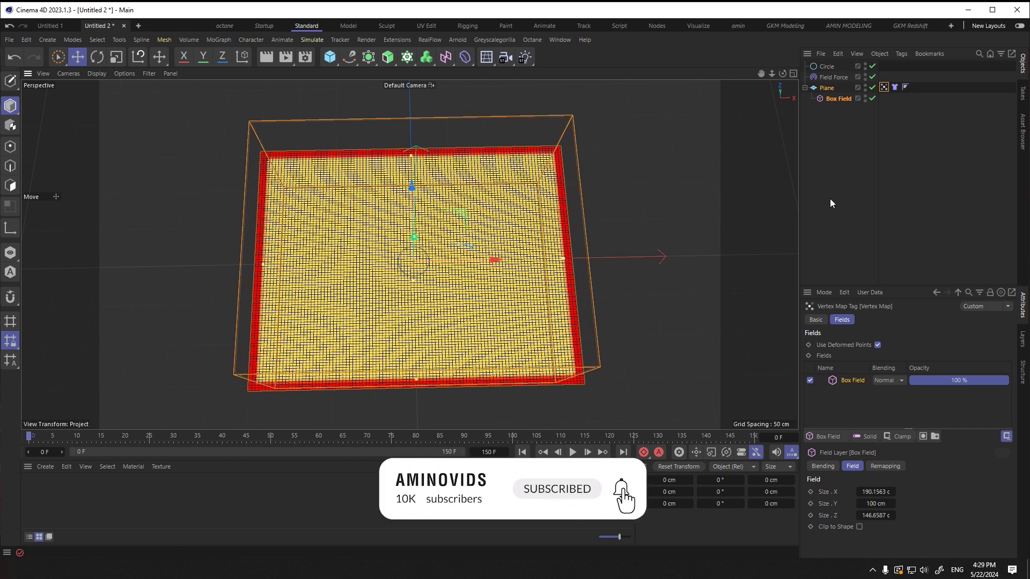
Step: Enable With Pins in the Mix Animation settings of the plane's Cloth tag, assign the Vertex Map as its map, and play the simulation
click(894, 124)
click(895, 87)
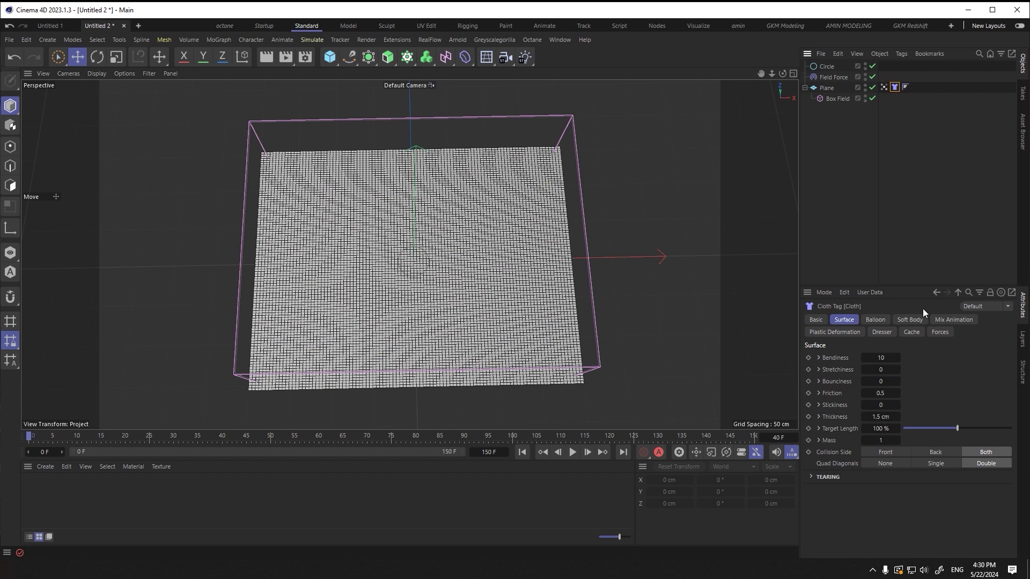
click(954, 320)
click(857, 357)
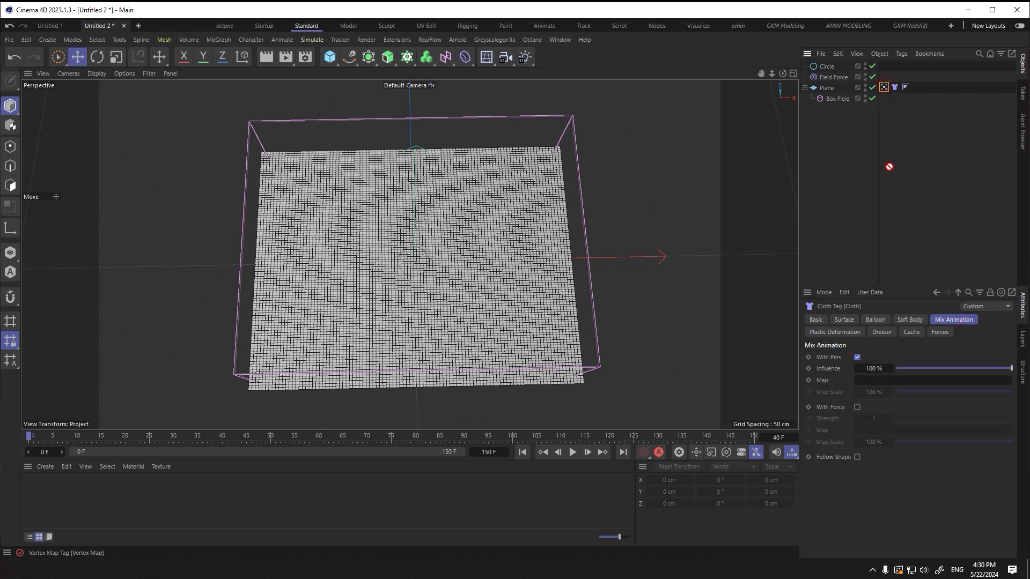
click(573, 452)
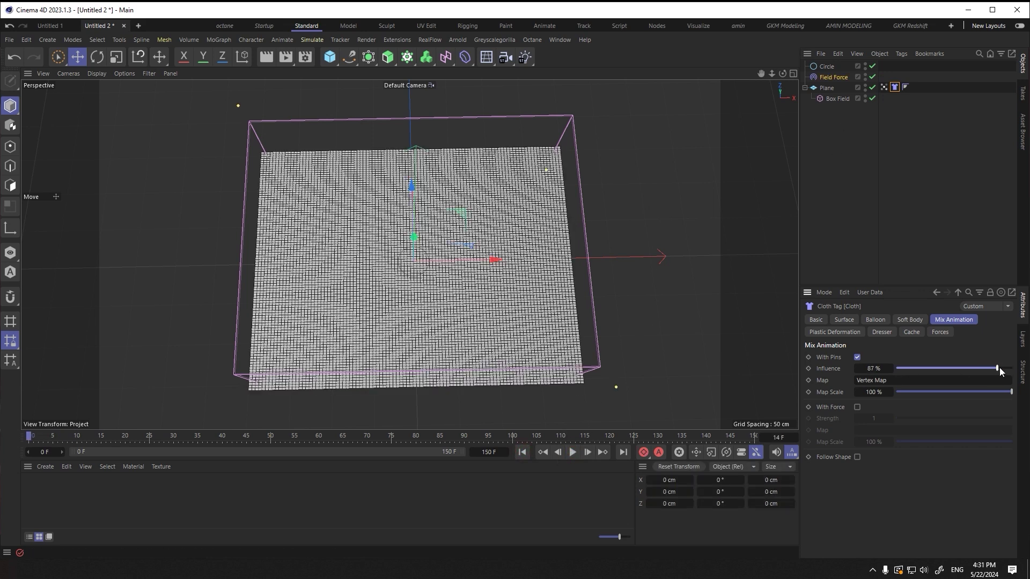
Step: Test the simulation with the Cloth tag's pin influence at 95% and set the Field Force's strength to 90
click(572, 453)
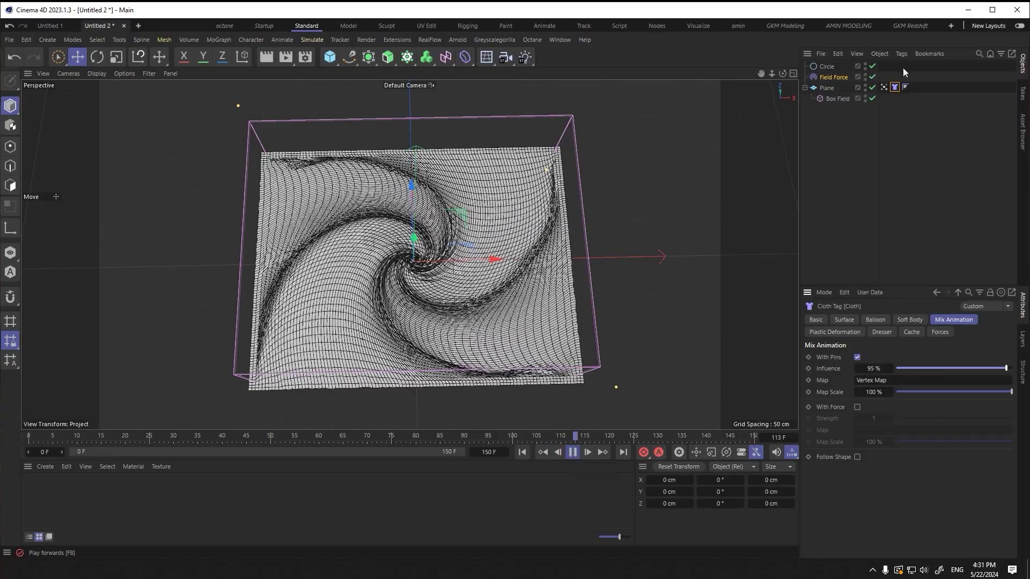
click(836, 78)
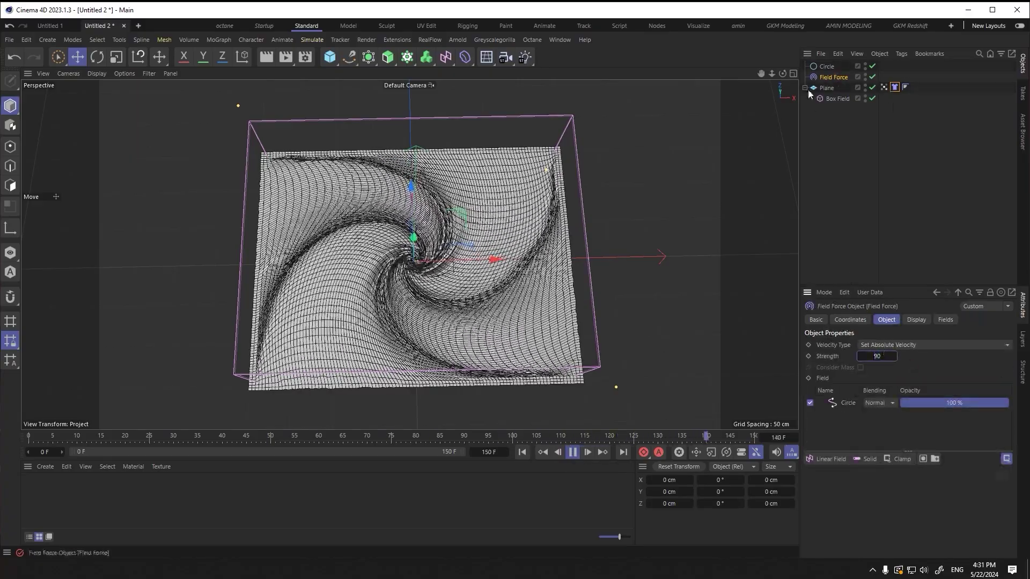
click(528, 456)
Step: Move the circle to about X -12 cm, Z 10 cm, and replay the simulation with the Cloth tag's pin influence set to 99%
click(827, 67)
mouse_move(487, 261)
mouse_down()
mouse_move(575, 246)
mouse_move(488, 274)
mouse_up()
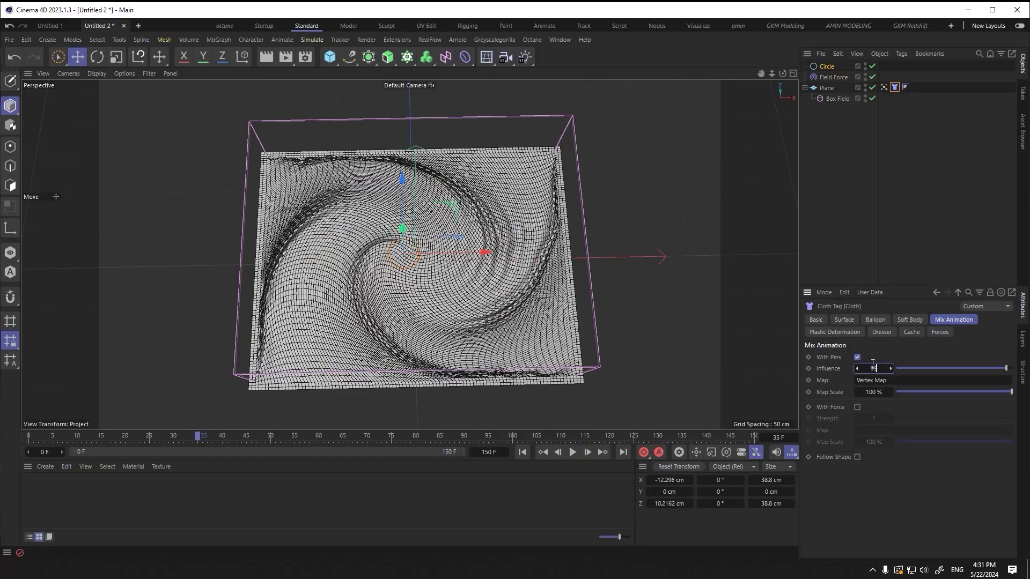
click(519, 454)
click(573, 453)
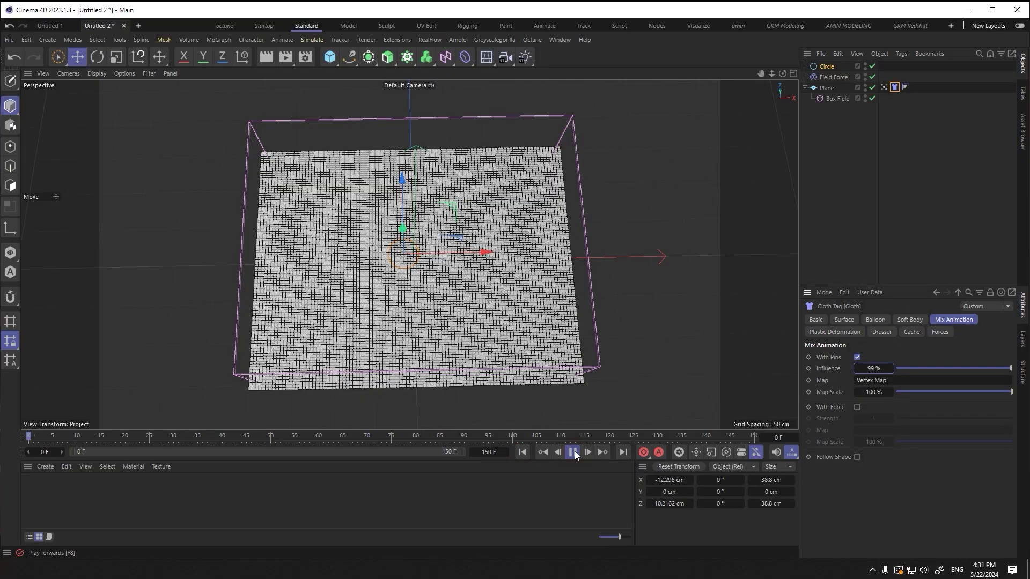
Step: Move the circle across the cloth in X and Z during playback, ending at about X -115 cm, Z 7 cm, and stop the simulation
drag(484, 252, 518, 251)
drag(477, 281, 488, 263)
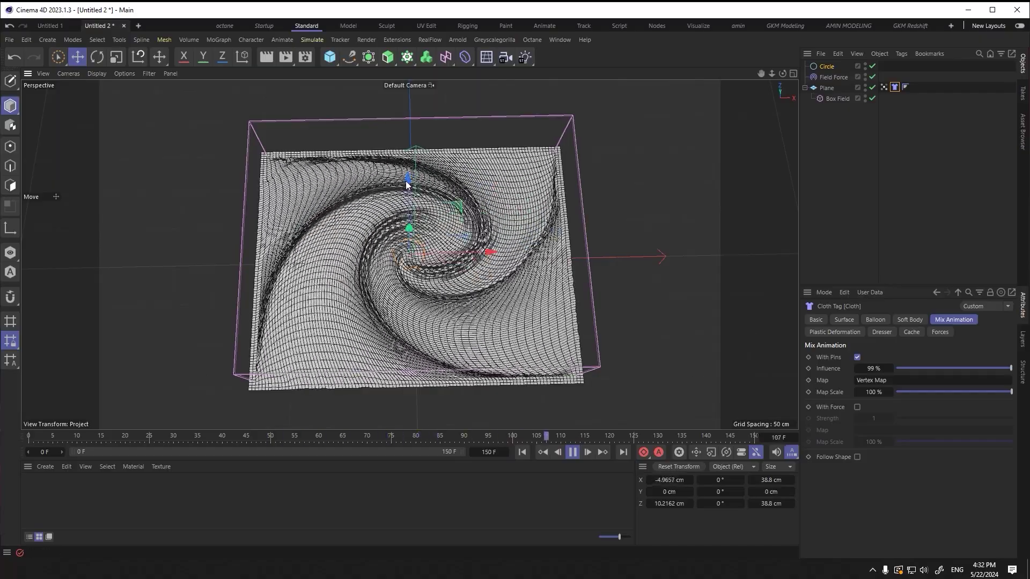
drag(410, 181, 456, 180)
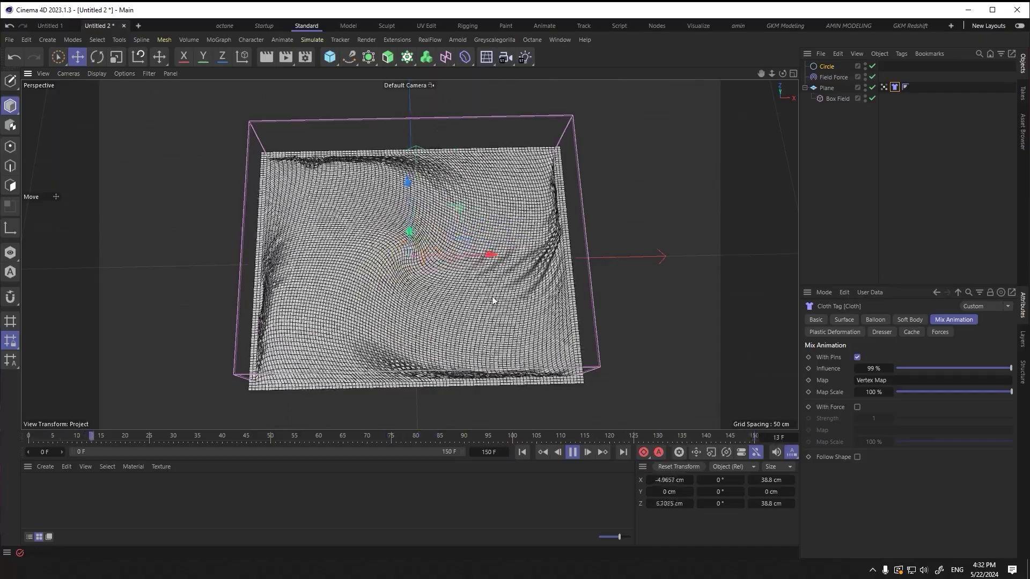
drag(490, 256, 522, 265)
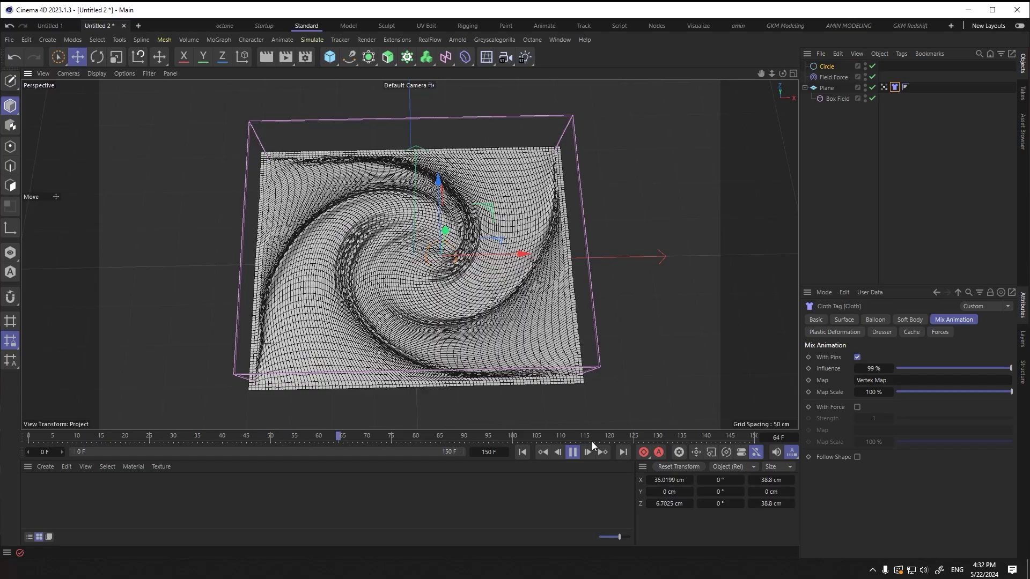
click(574, 452)
alt+drag(441, 307, 452, 284)
drag(511, 262, 495, 313)
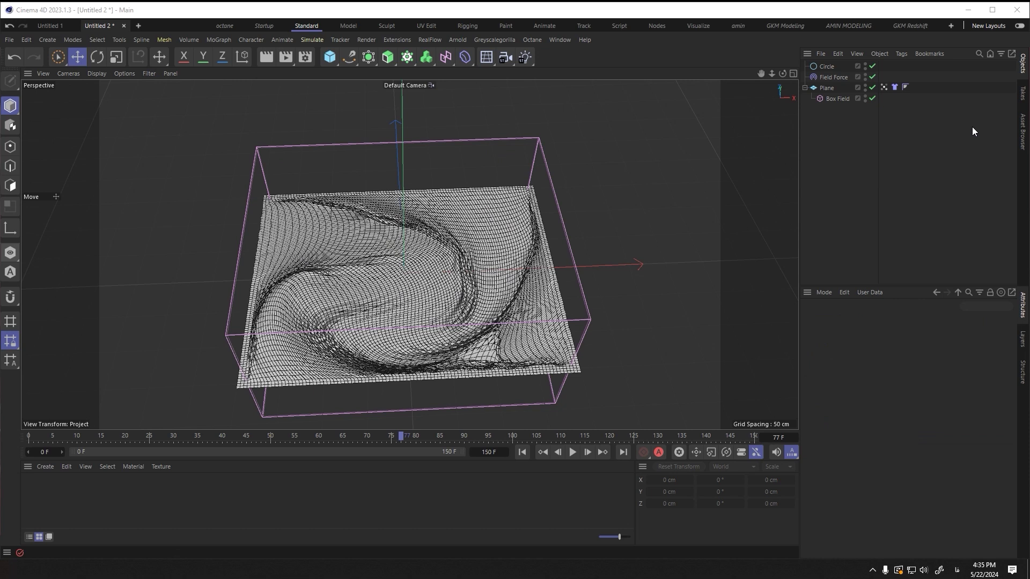
Step: Rename the circle as COVER
double_click(832, 68)
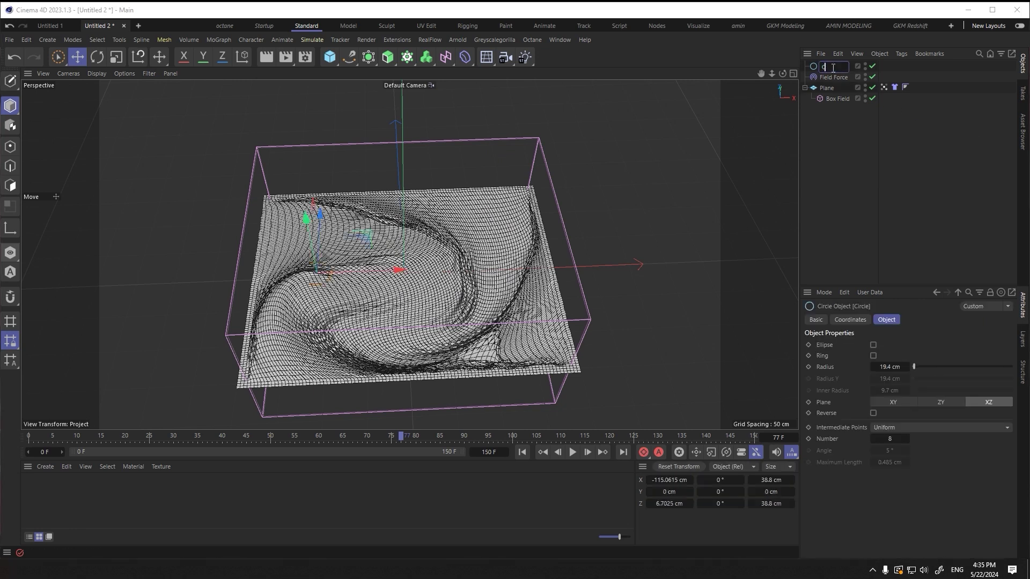
click(835, 126)
click(833, 69)
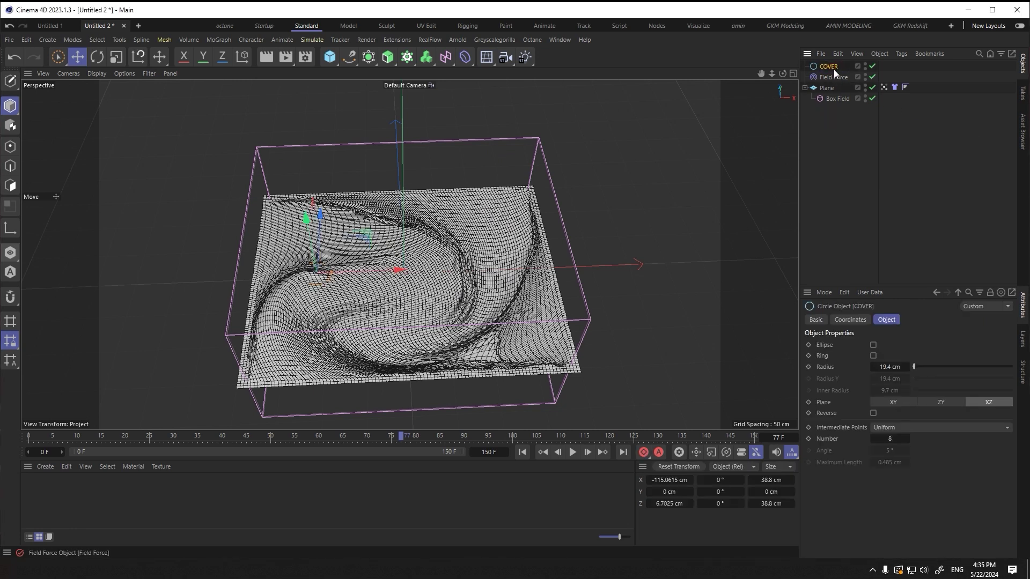
Step: Duplicate the COVER circle under the name ACTION and nest the copy inside COVER
ctrl+drag(833, 69, 831, 73)
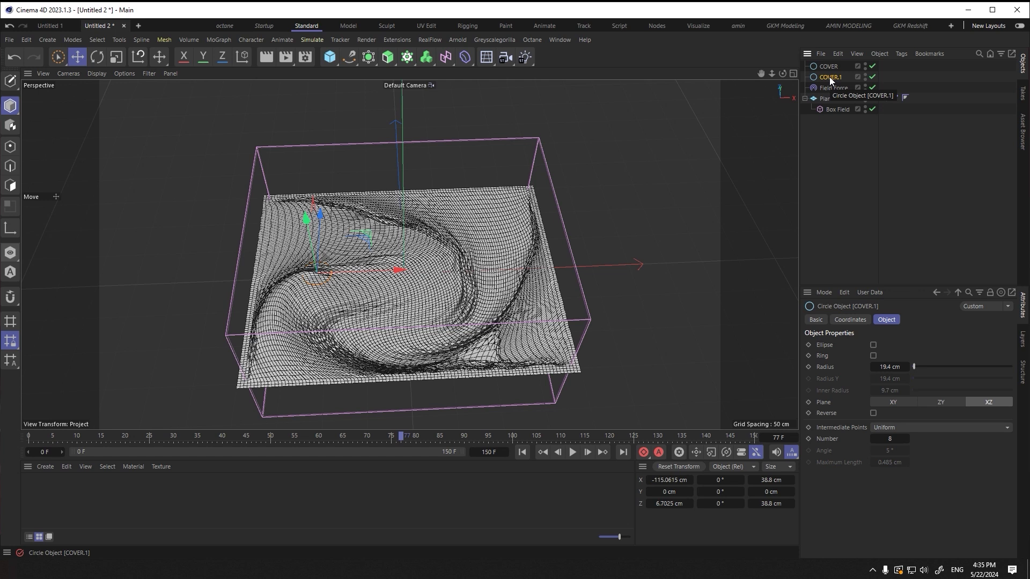
double_click(830, 76)
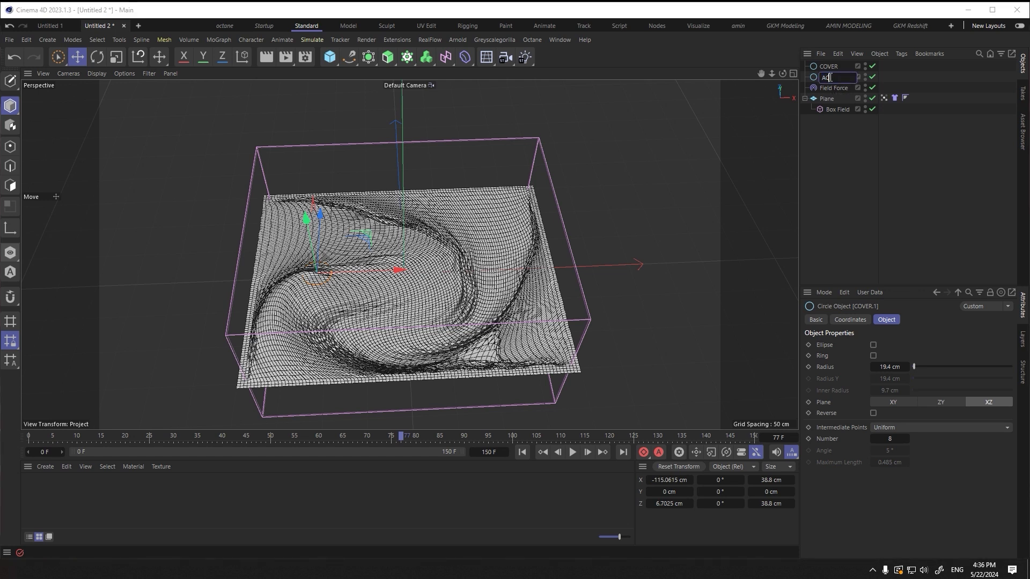
click(838, 140)
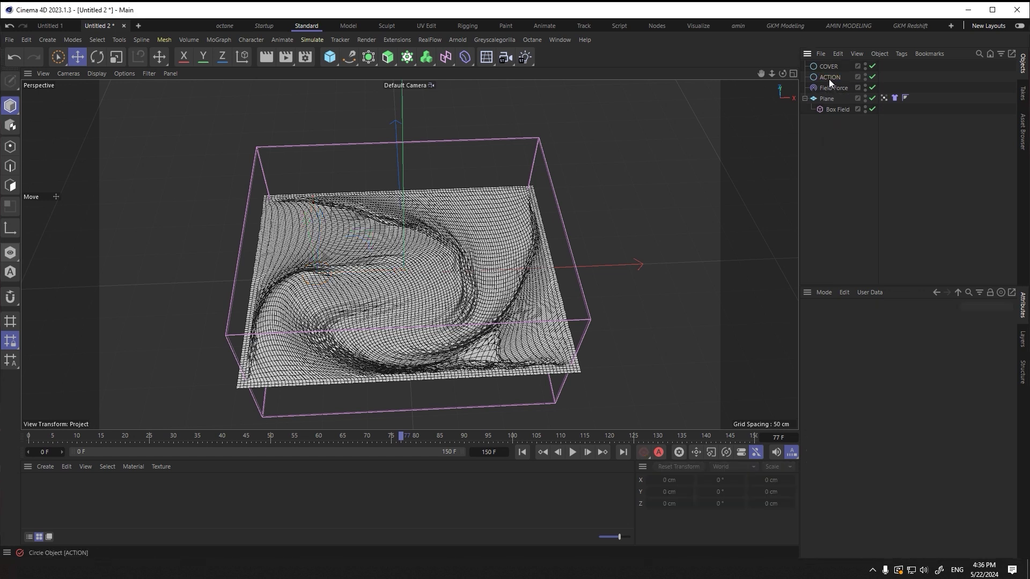
drag(829, 68, 830, 67)
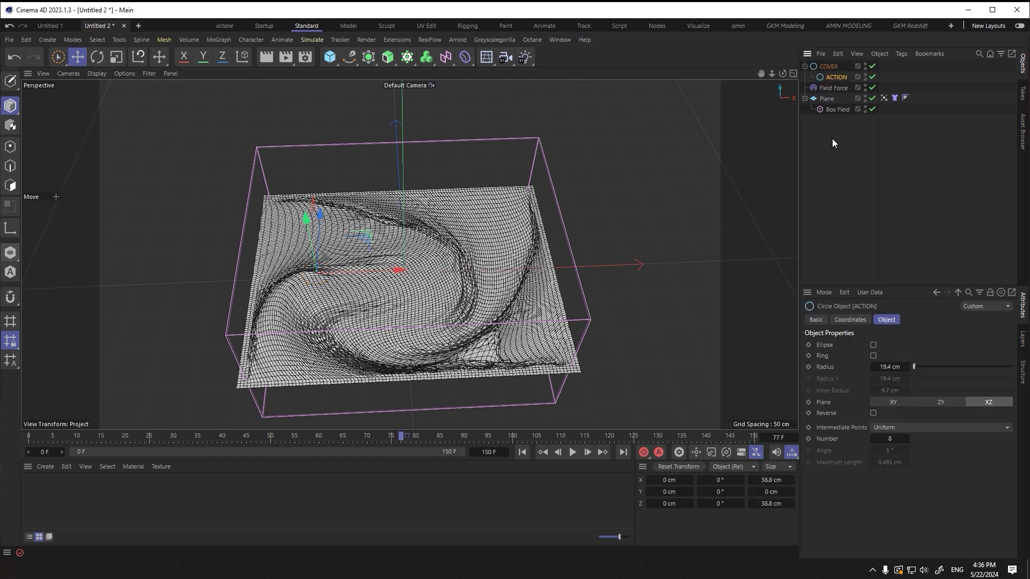
Step: Mask the Field Force's COVER layer with the ACTION circle and set the ACTION layer's distance mode to Along and Radius
click(833, 88)
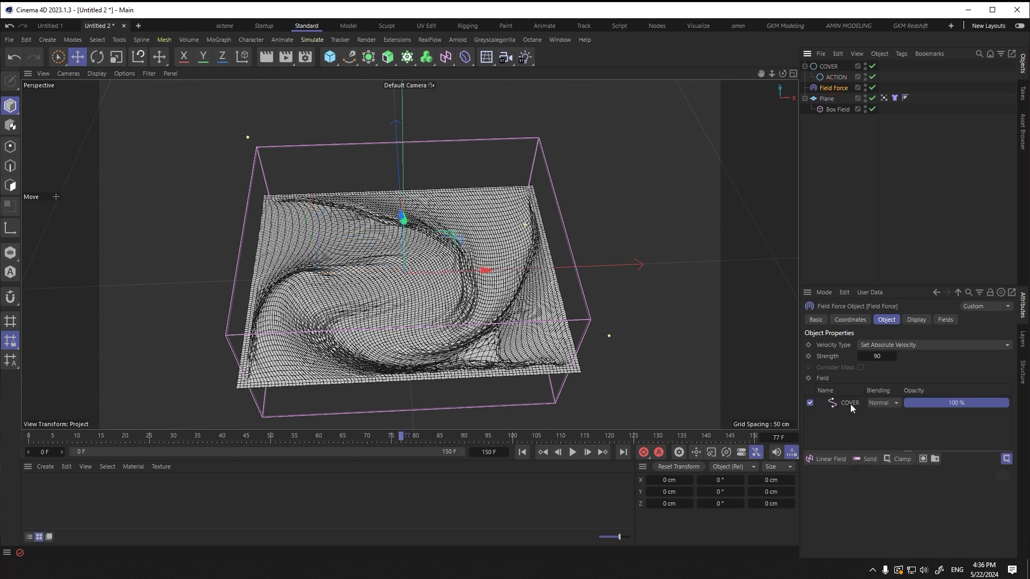
click(921, 459)
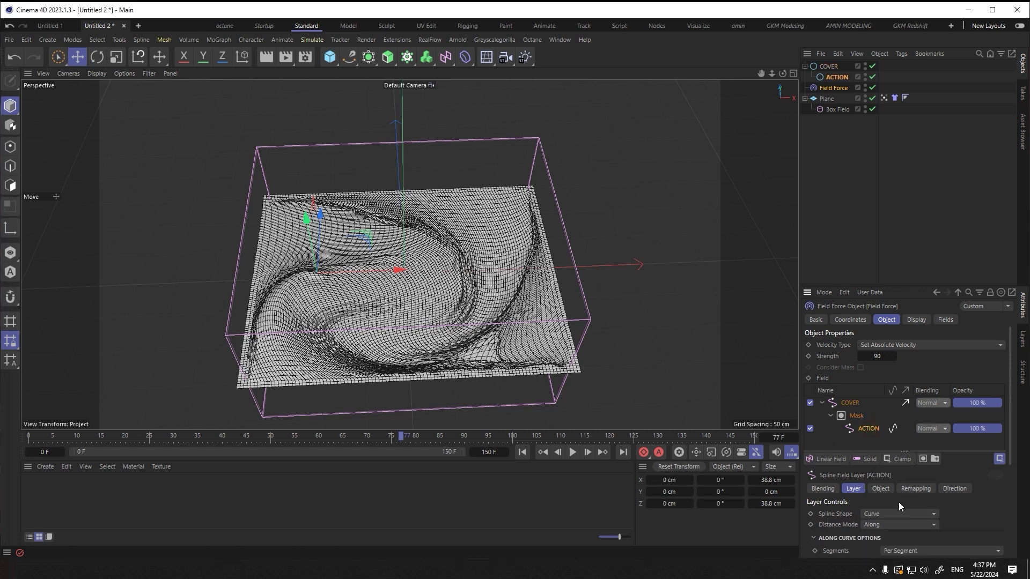
click(883, 500)
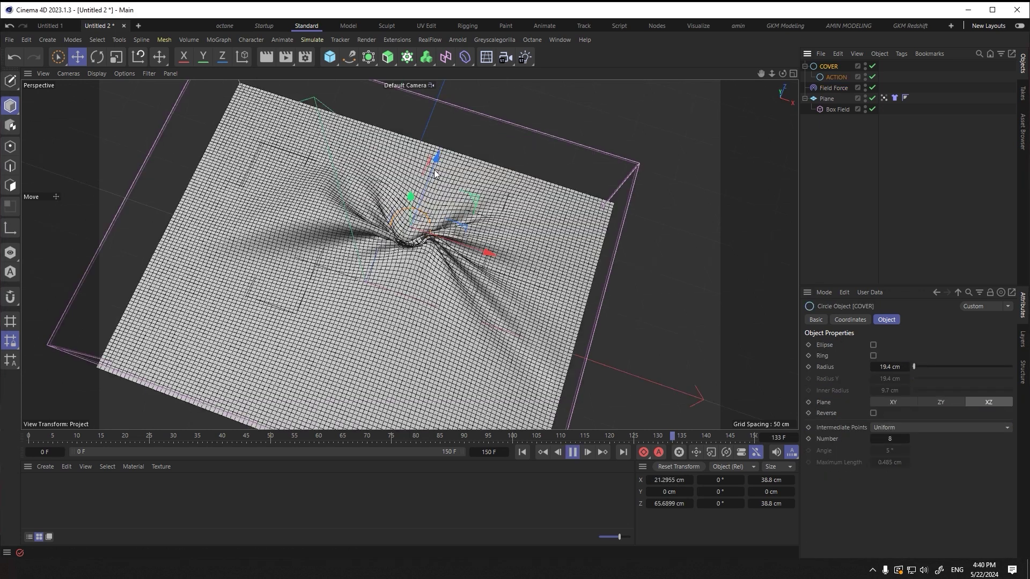
Step: Move the COVER circle to about X 16 cm, Z 7 cm during playback, stop, and set the Field Force's strength to 70
drag(440, 161, 479, 323)
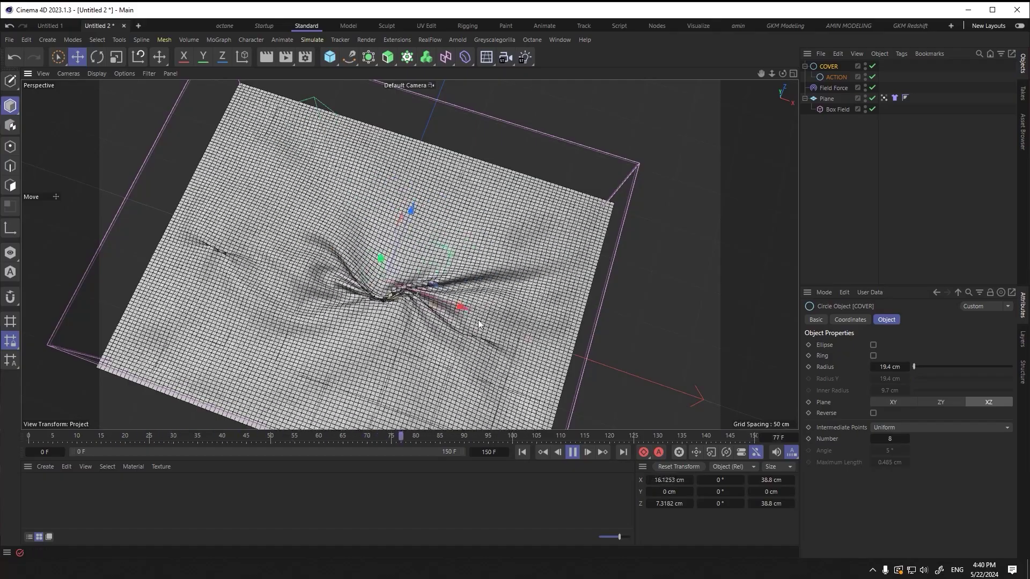
click(574, 453)
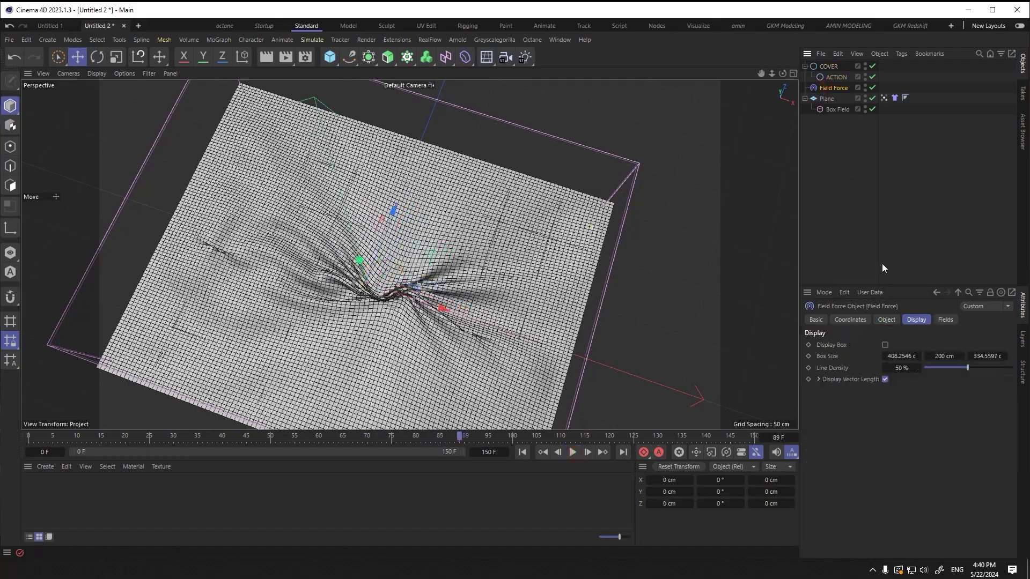
click(887, 322)
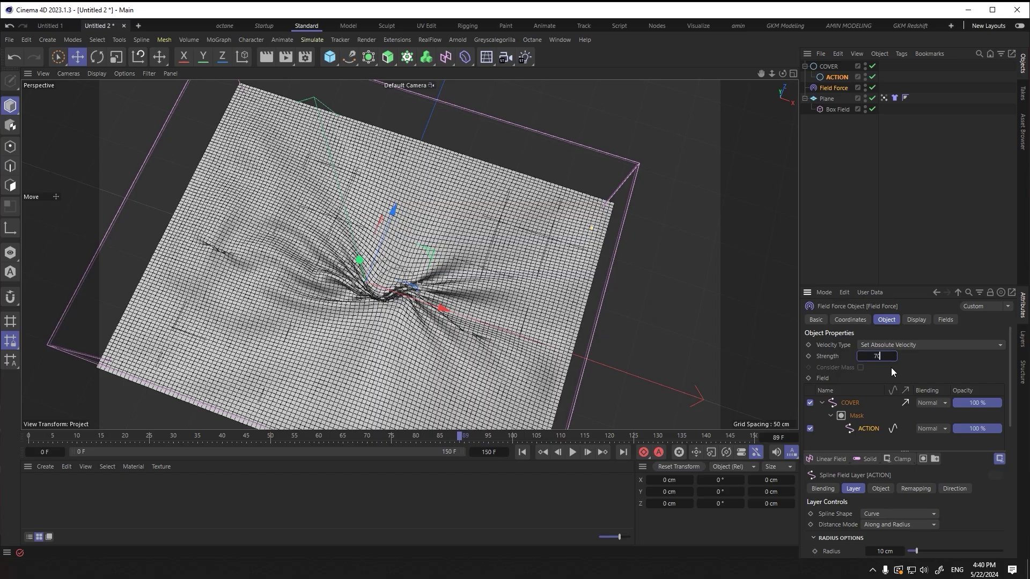
Step: Play the simulation while moving the COVER circle along Z to about -18 cm, and stop playback
click(826, 68)
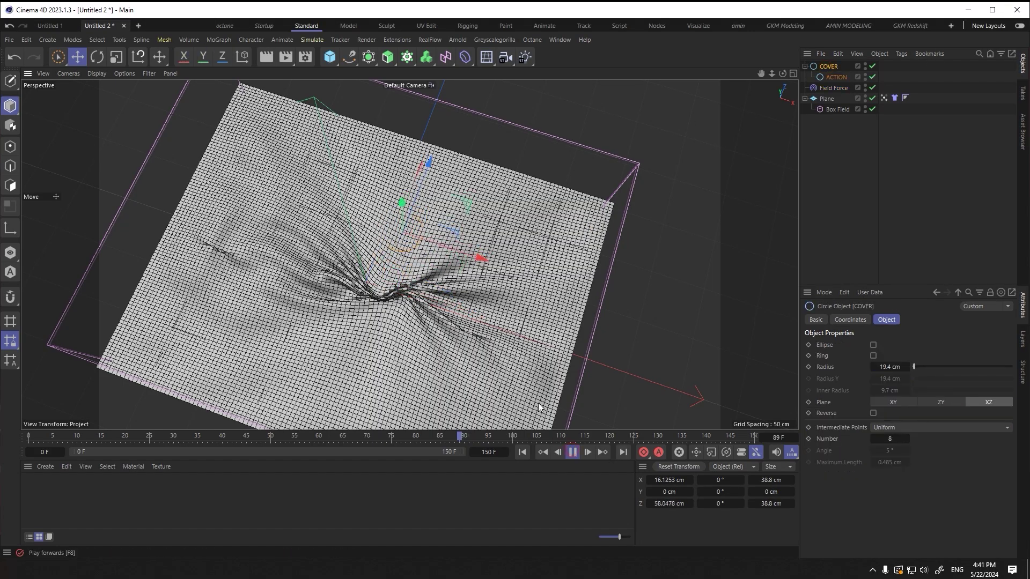
drag(428, 163, 412, 206)
scroll(409, 337, up, 3)
scroll(410, 337, down, 2)
alt+drag(409, 337, 358, 274)
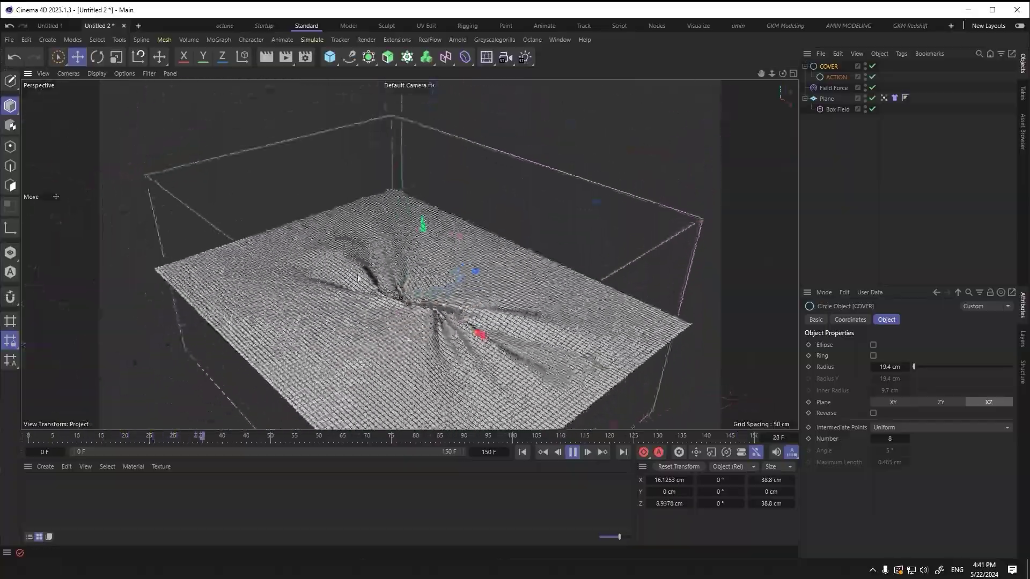
scroll(358, 278, up, 3)
drag(463, 240, 466, 291)
click(574, 453)
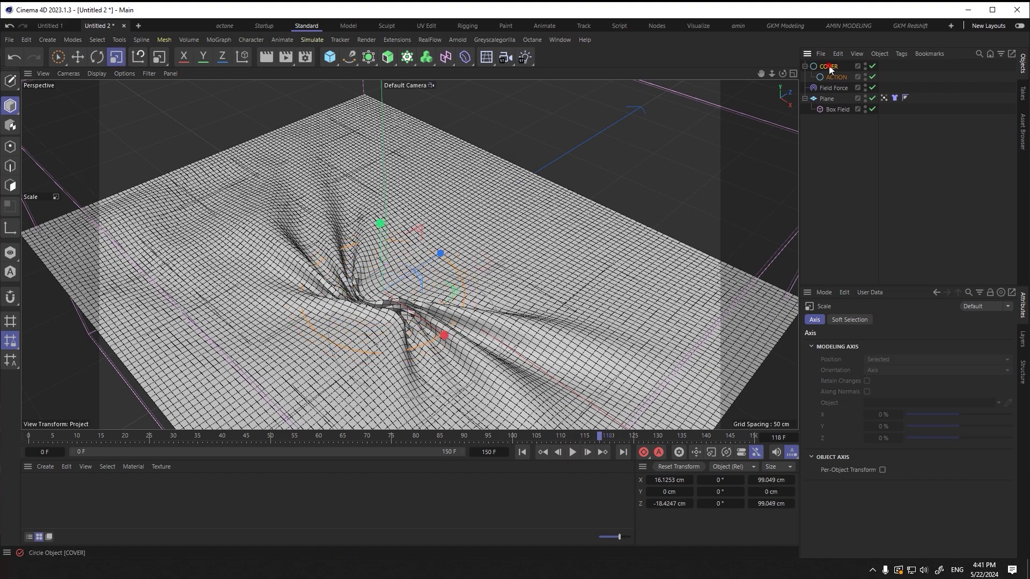
Step: Replay the simulation from the start, sweep the enlarged COVER circle across the cloth to about X 25 cm, Z 107 cm, and stop
click(522, 452)
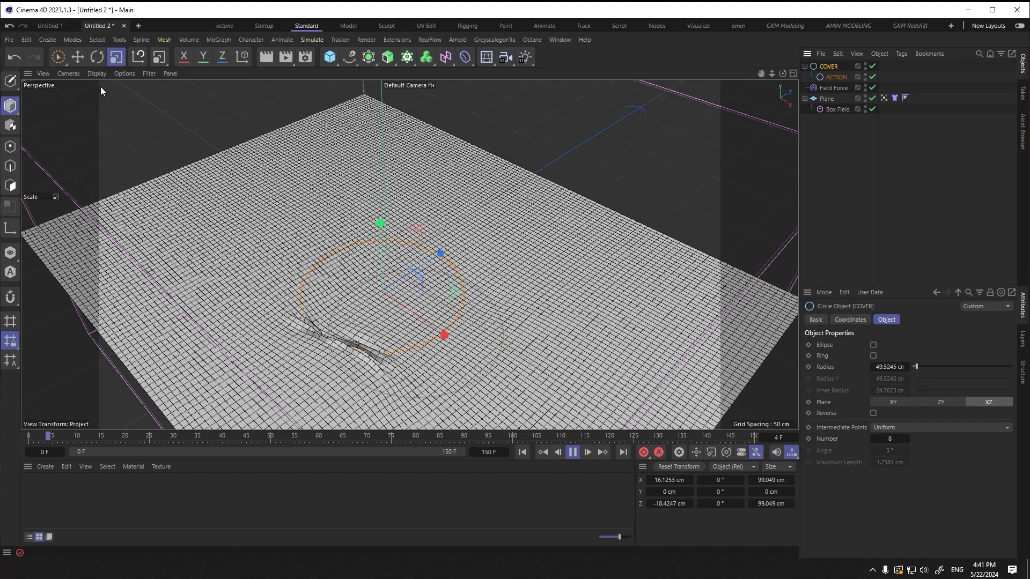
key(e)
drag(462, 252, 677, 179)
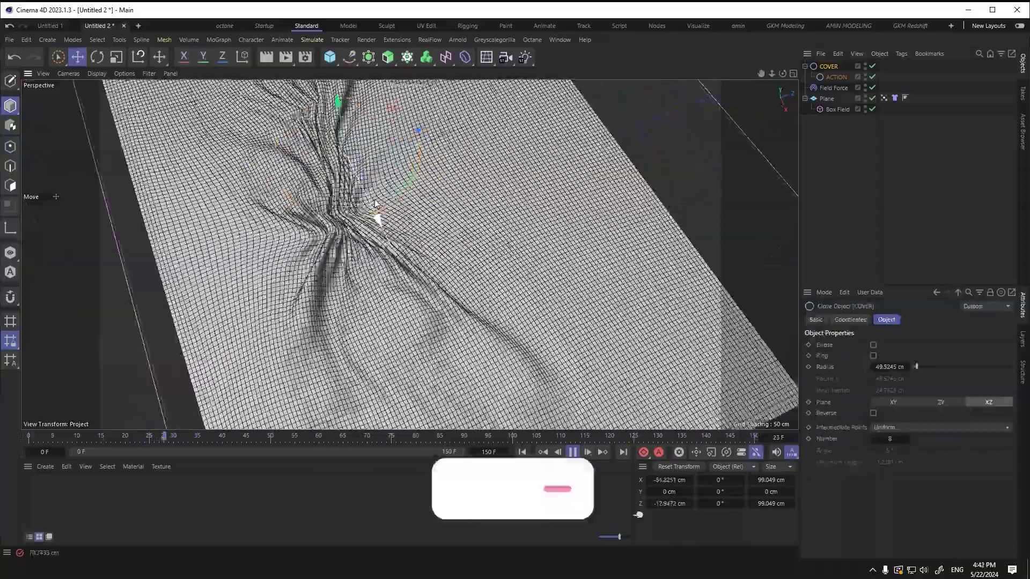
drag(377, 215, 635, 183)
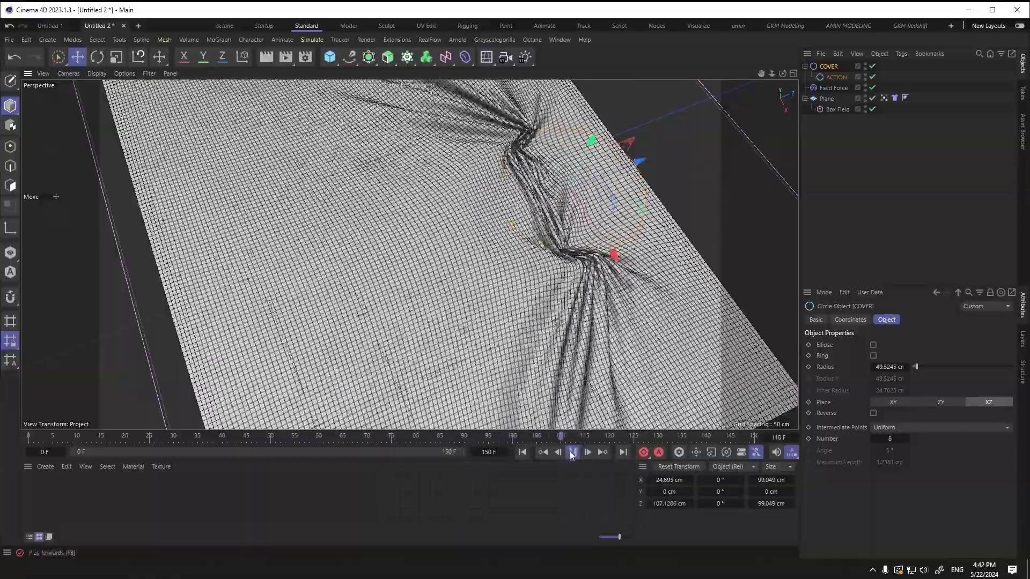
click(571, 452)
Step: Sweep the COVER circle back along Z during playback and display the Field Force's object properties
click(831, 88)
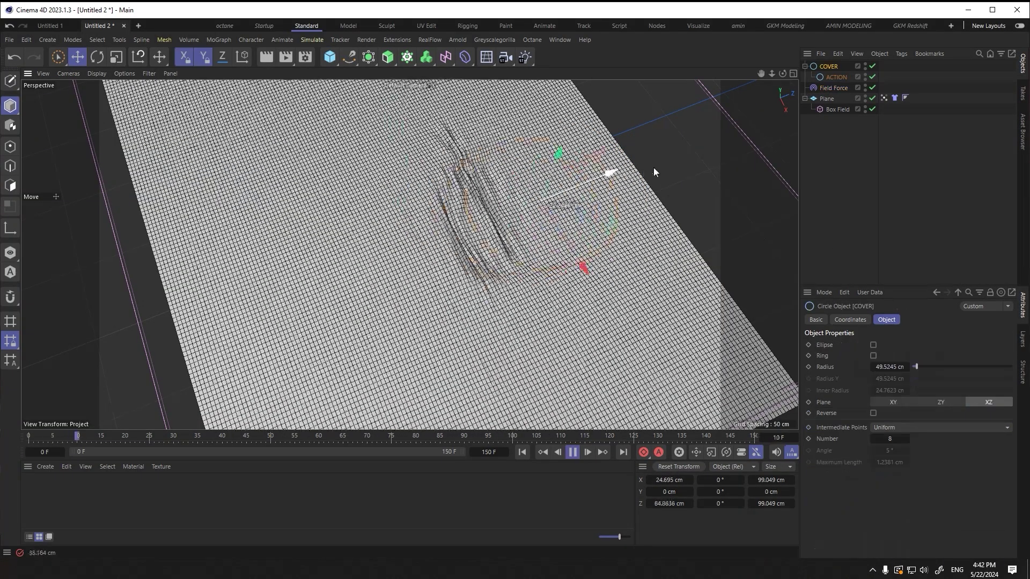
drag(654, 168, 390, 249)
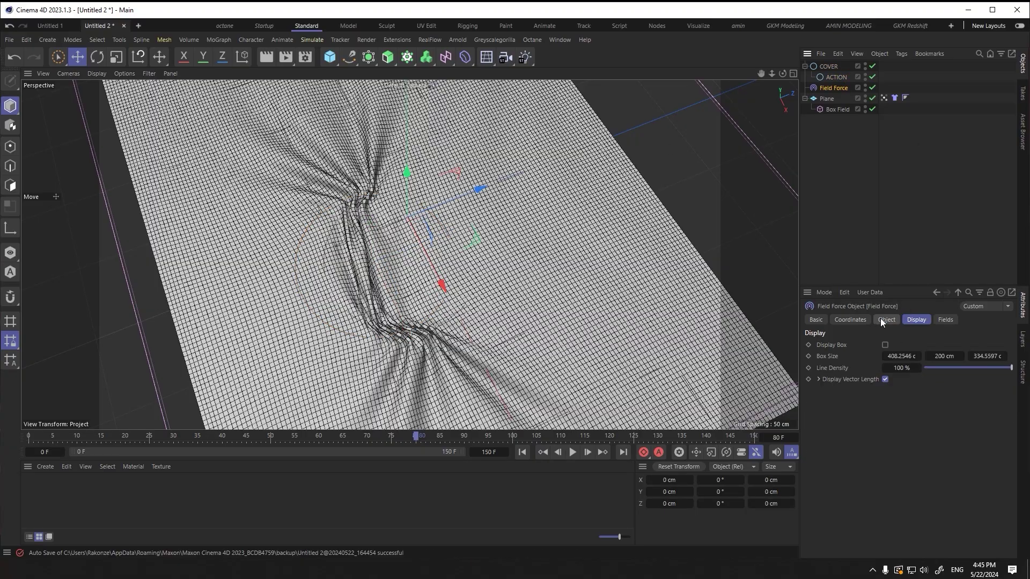
click(882, 320)
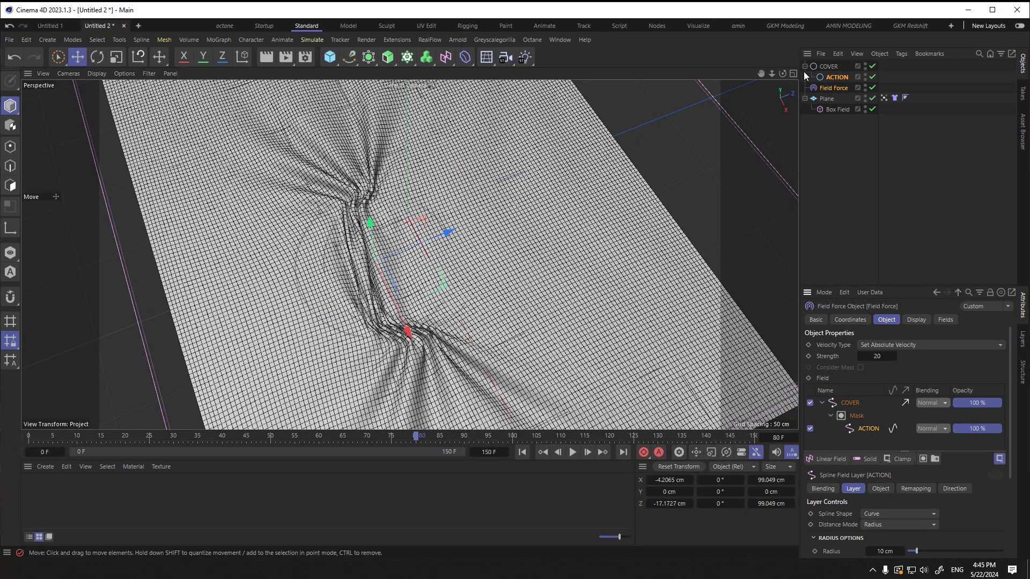
Step: Restart the simulation and move the COVER circle back and forth along Z during playback, ending at about Z 27 cm
click(828, 67)
click(521, 452)
drag(455, 243, 536, 241)
drag(635, 264, 601, 277)
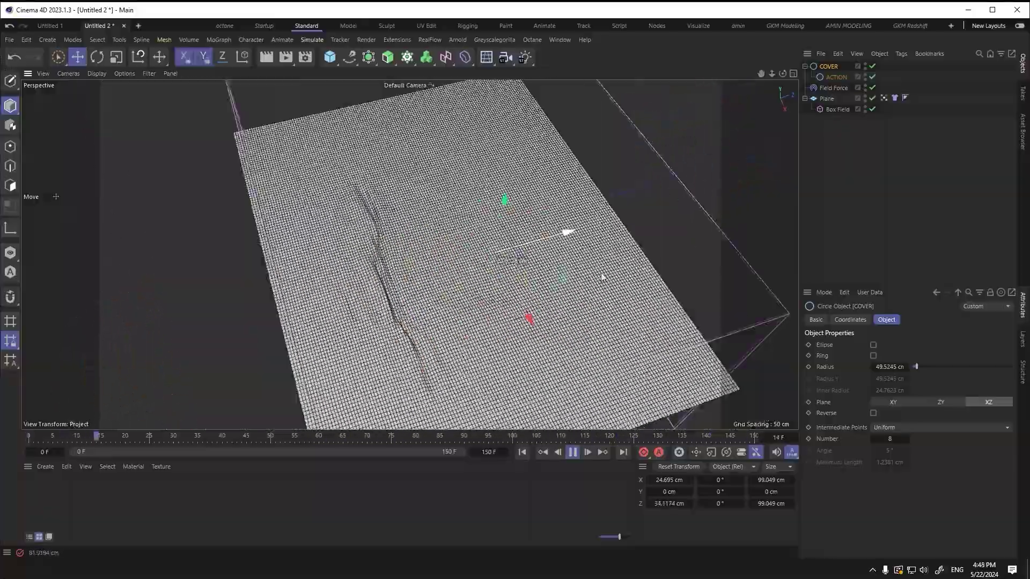
drag(725, 255, 635, 271)
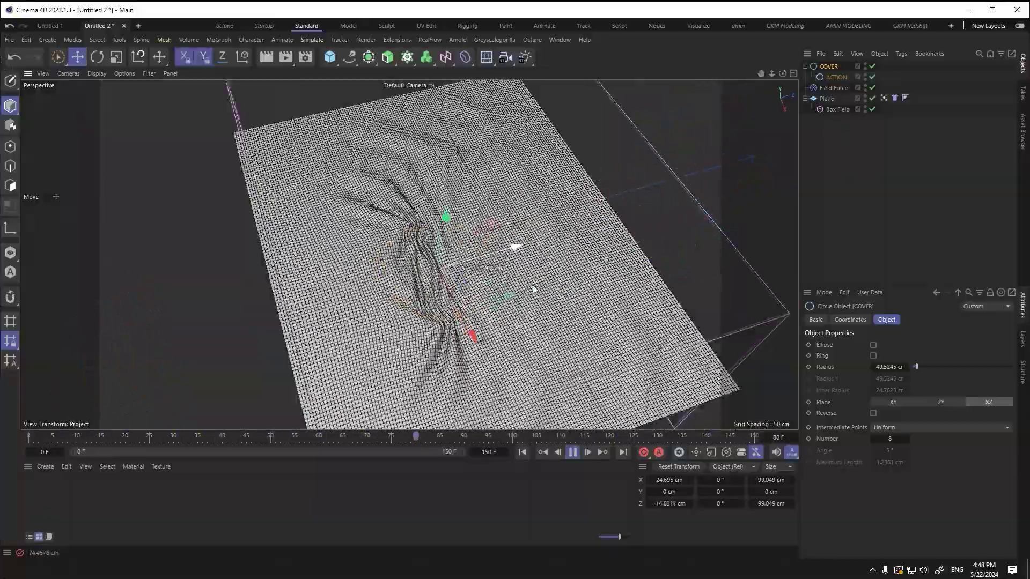
drag(508, 293, 529, 288)
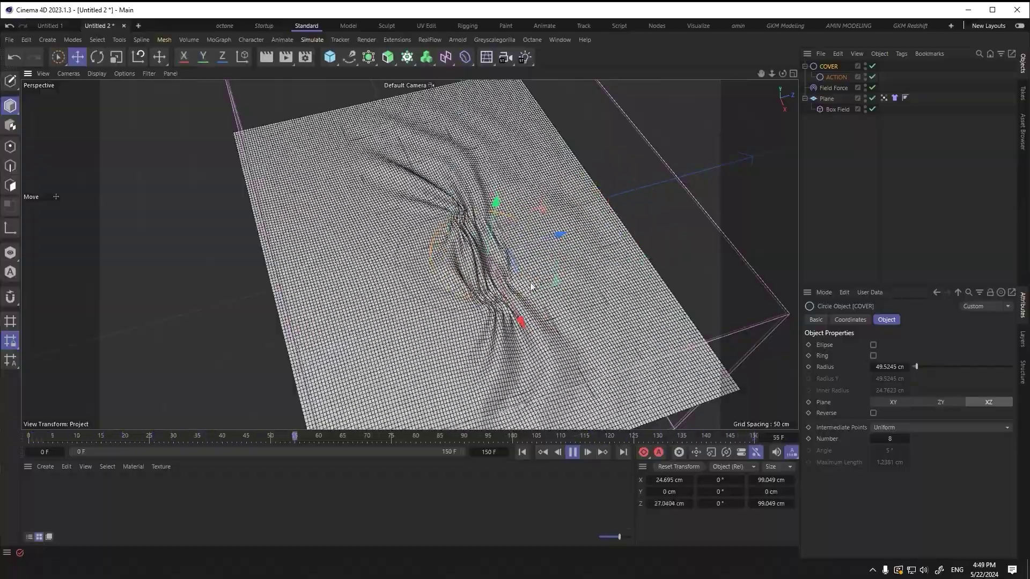
Step: Return the animation to its first frame and add a Spherical Field to the Field Force's Fields settings
click(523, 450)
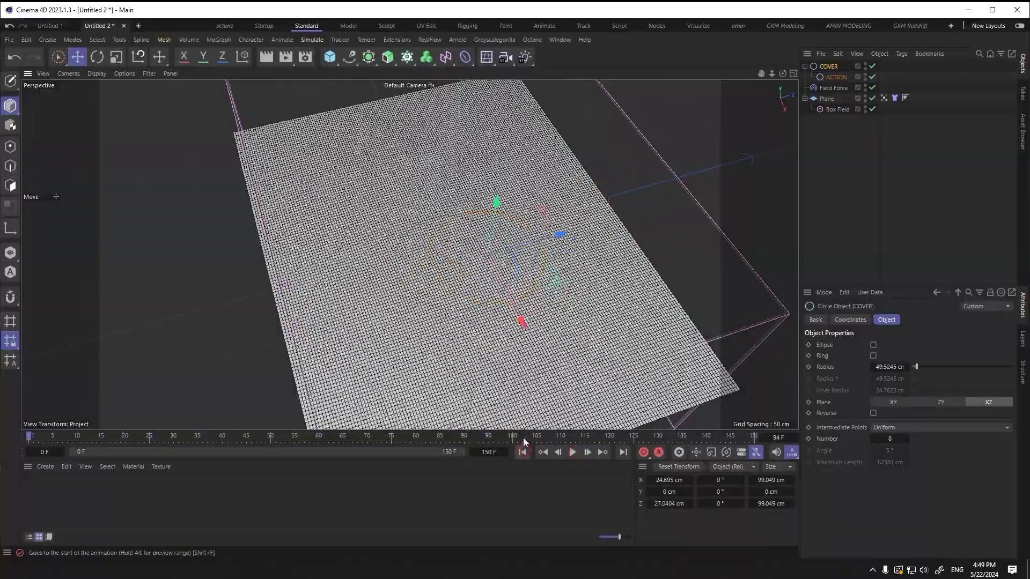
click(832, 88)
click(945, 321)
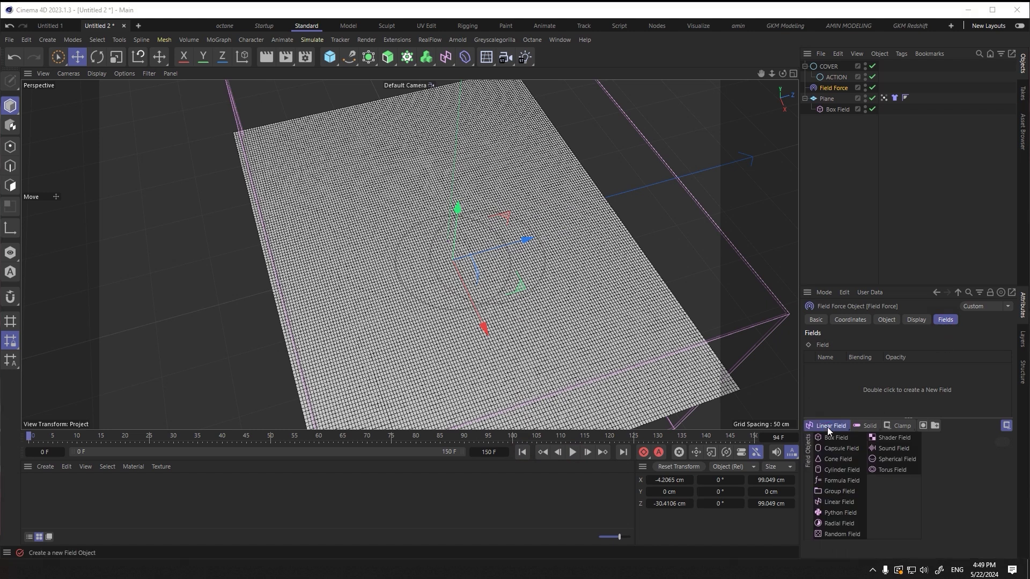
click(896, 457)
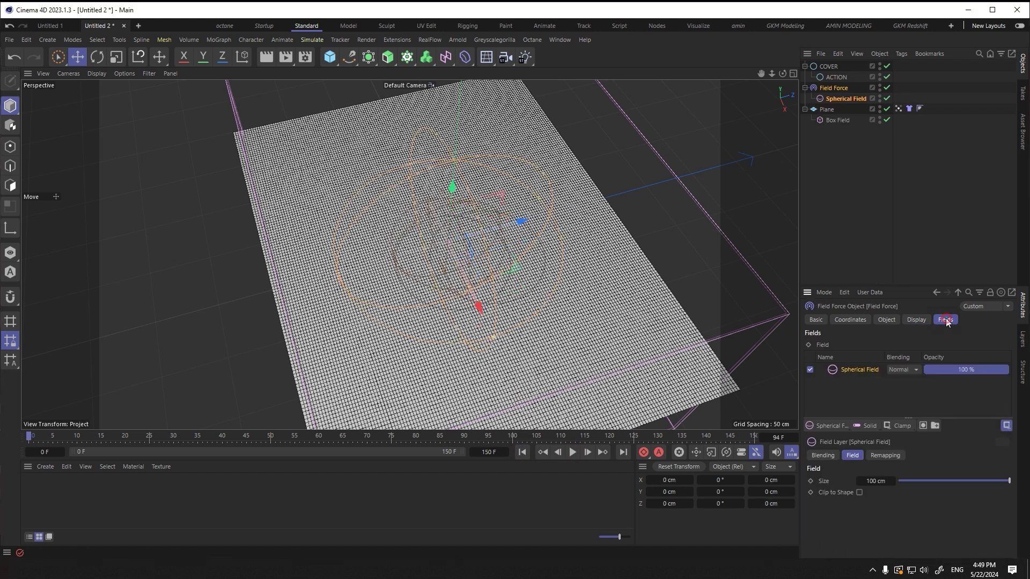
Step: Reduce the Spherical Field's size around the circles and set its remapping inner offset to 54 %
click(886, 320)
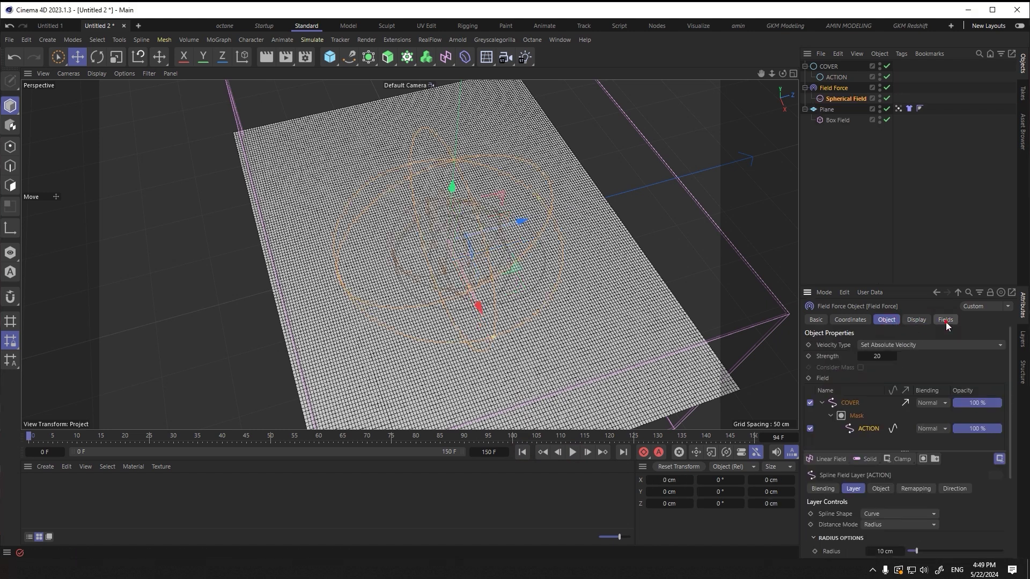
click(944, 321)
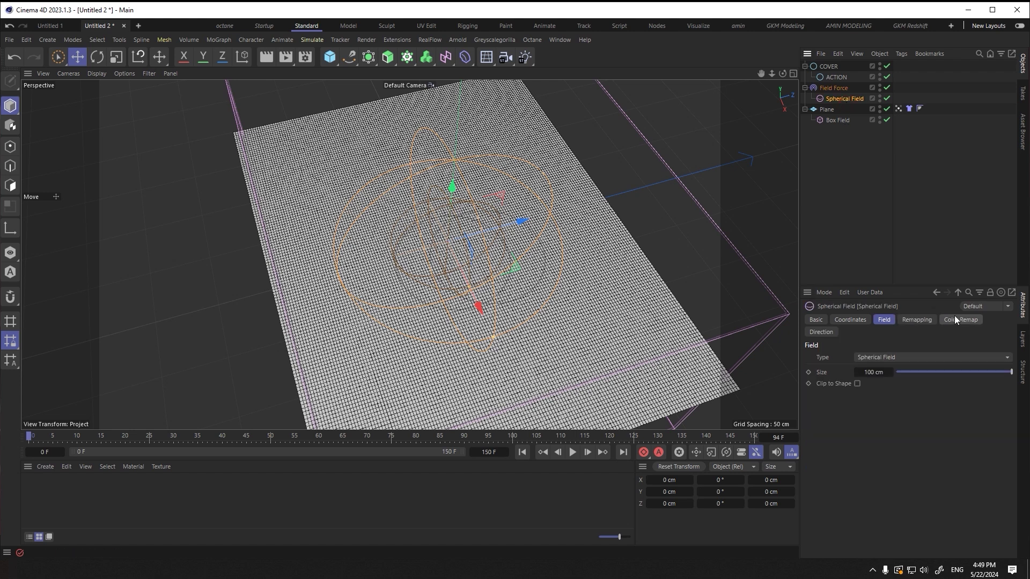
click(917, 320)
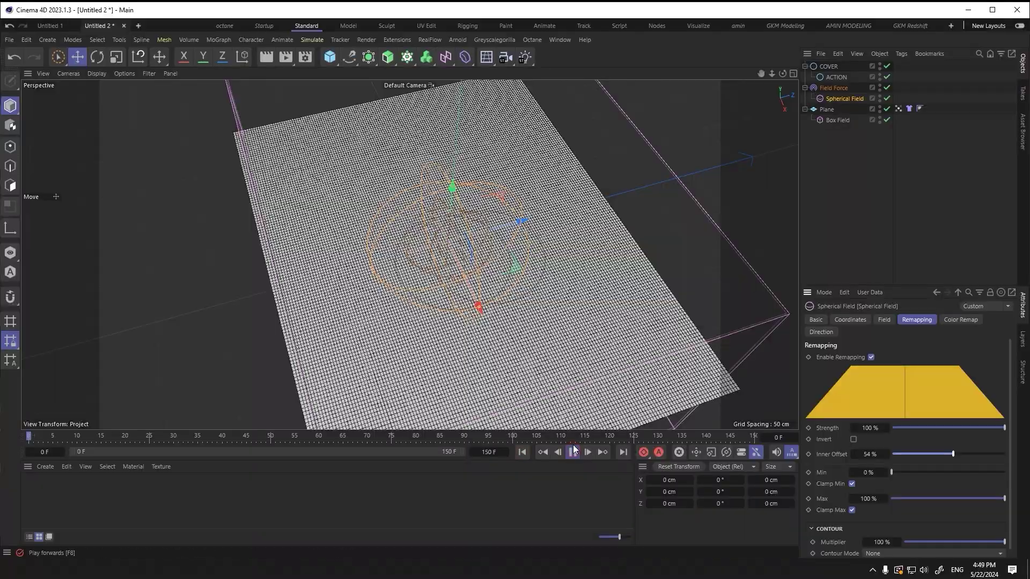
Step: Move the COVER circle along Z to about 11 cm during playback, then stop and return to the first frame
click(830, 67)
drag(509, 256, 519, 285)
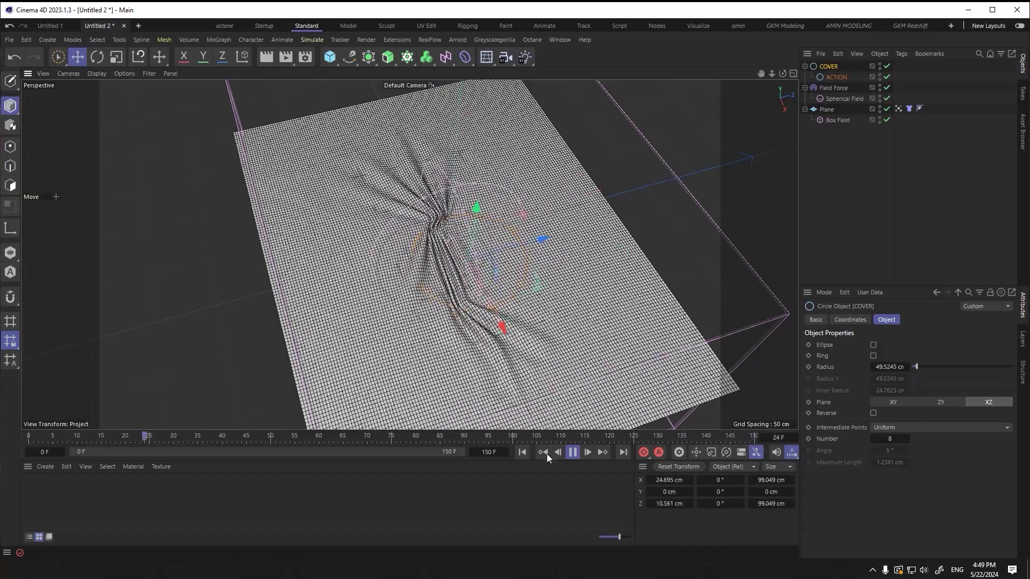
click(572, 453)
click(523, 452)
Step: Make the Spherical Field a child of the ACTION circle and move the COVER circle along Z during playback
drag(836, 83, 835, 81)
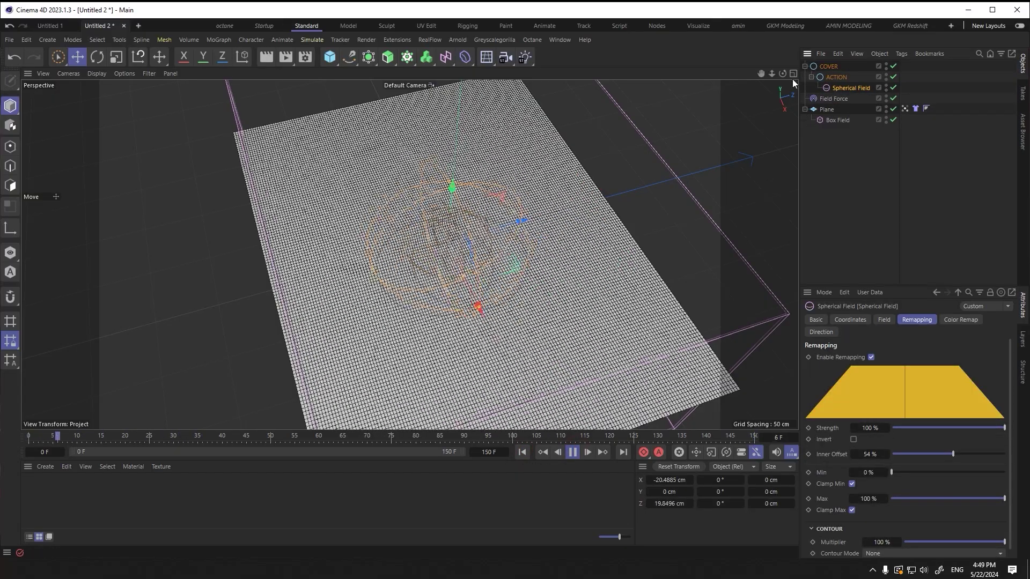
click(828, 67)
drag(545, 239, 664, 252)
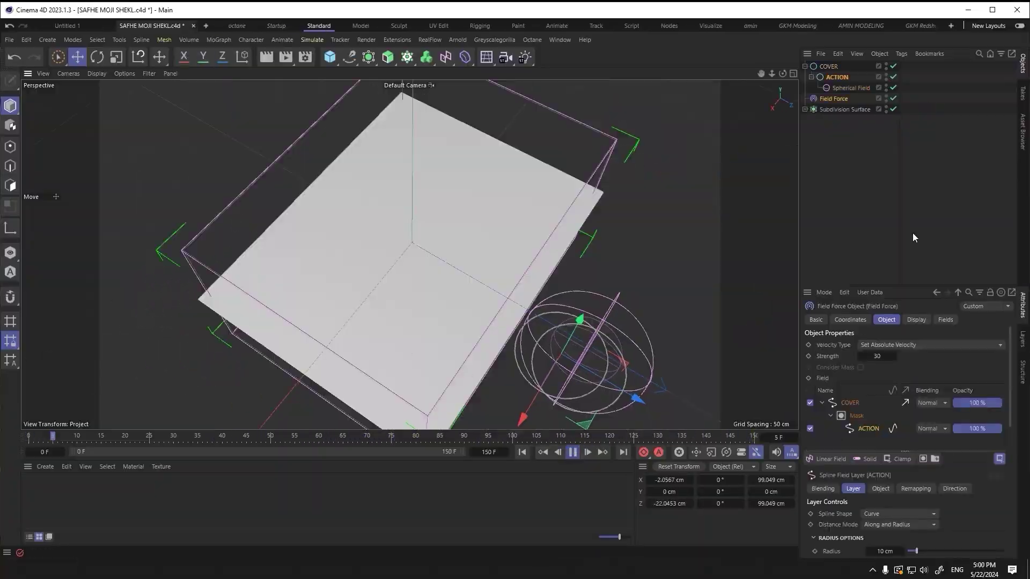
Step: Select the Subdivision Surface object in the SAFHE MOJI SHEKL.c4d project and display its object properties
click(845, 110)
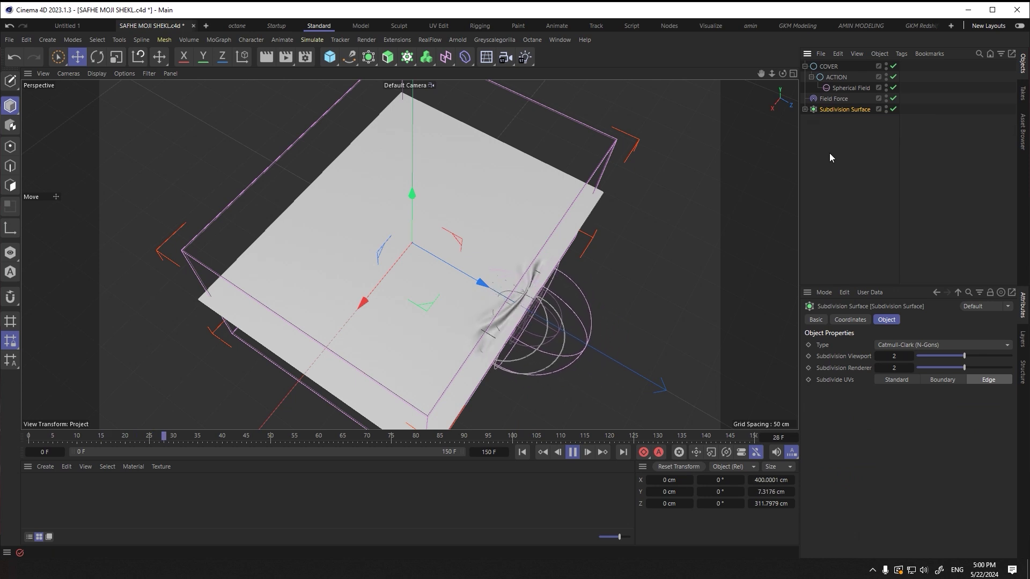